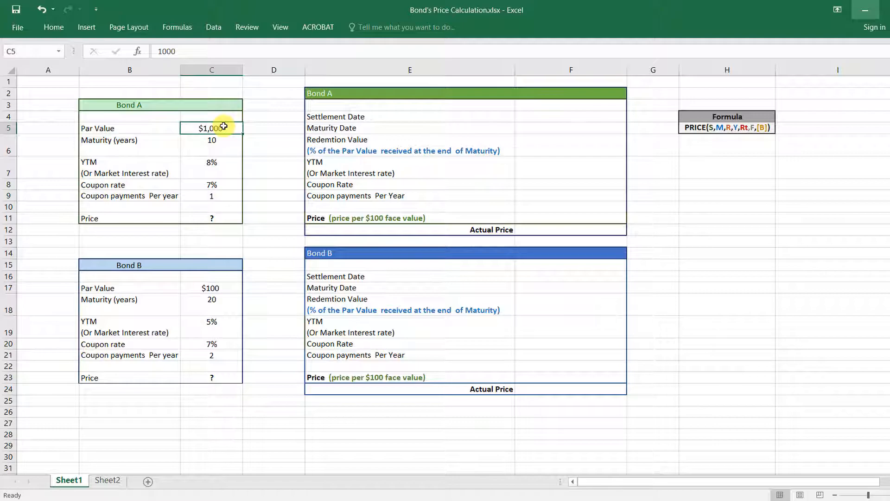
Review Bond A's par value, maturity, YTM, coupon rate, payments per year and price cells, along with the PRICE formula reference.
left_click(232, 148)
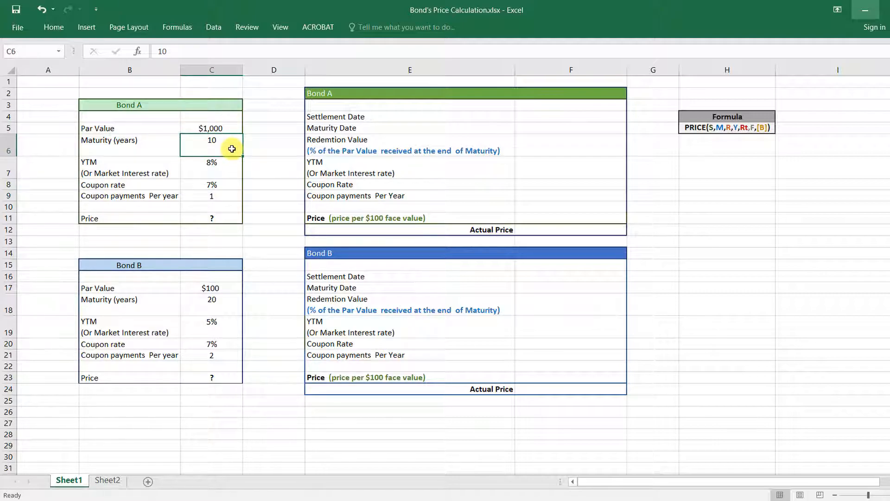
left_click(221, 163)
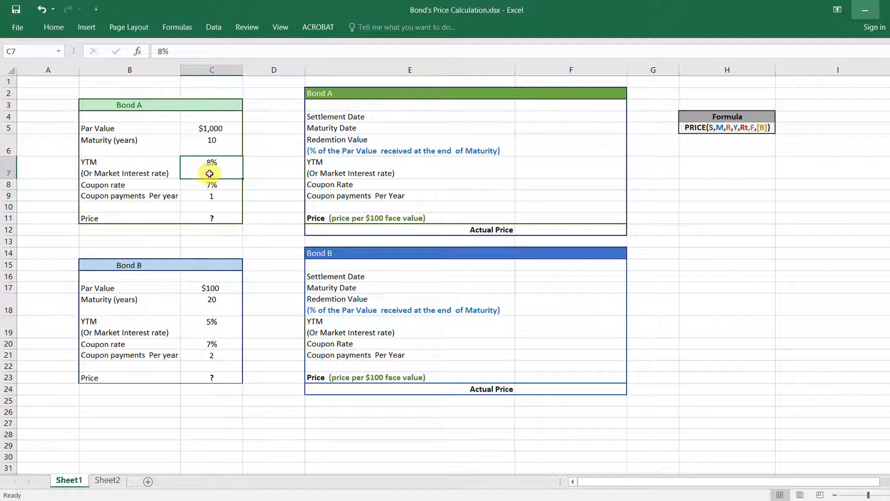
left_click(212, 183)
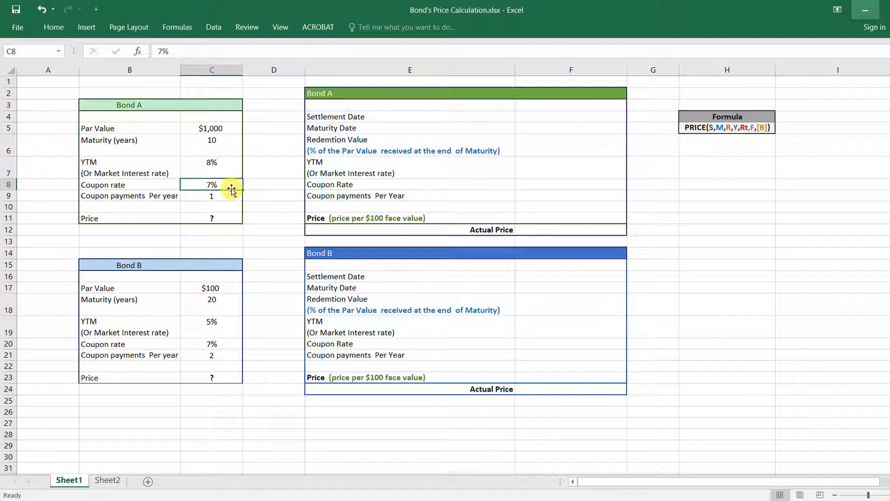
left_click(229, 129)
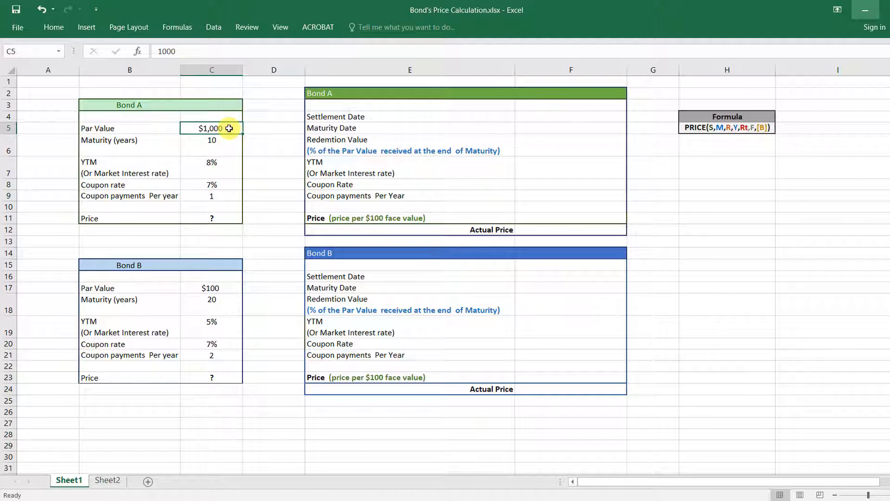
left_click(159, 196)
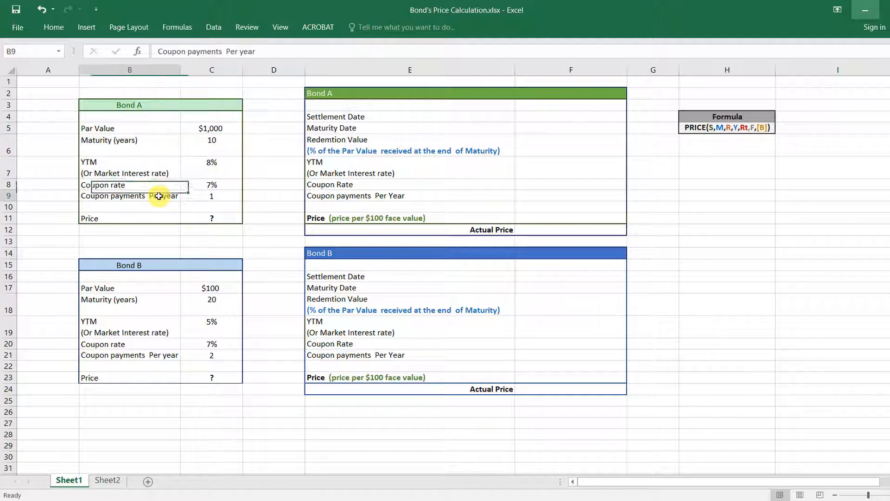
left_click(221, 200)
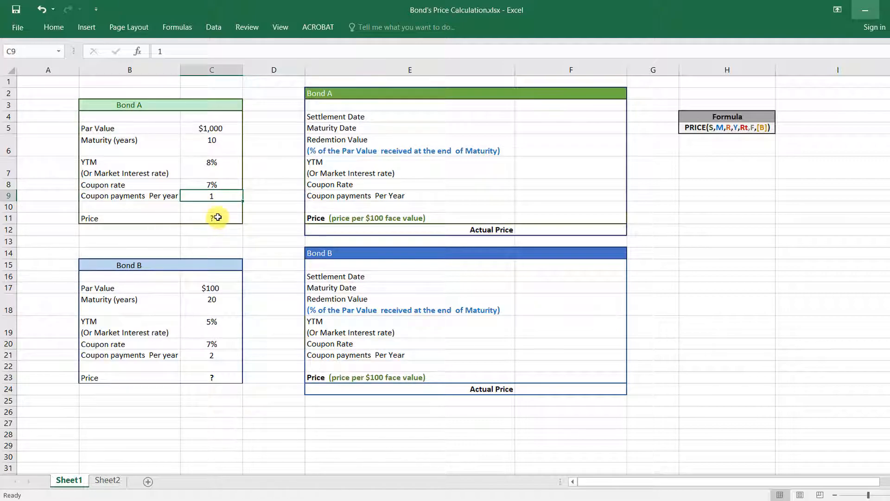
left_click(218, 217)
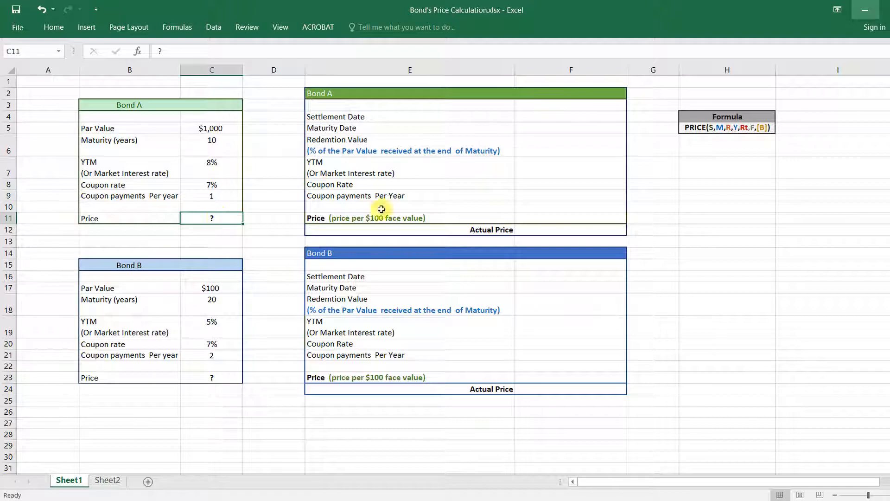
left_click(694, 126)
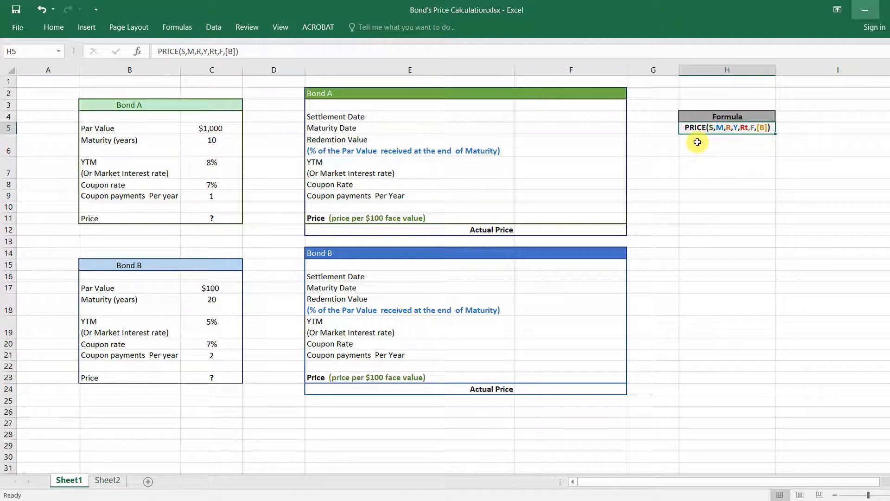
left_click(740, 148)
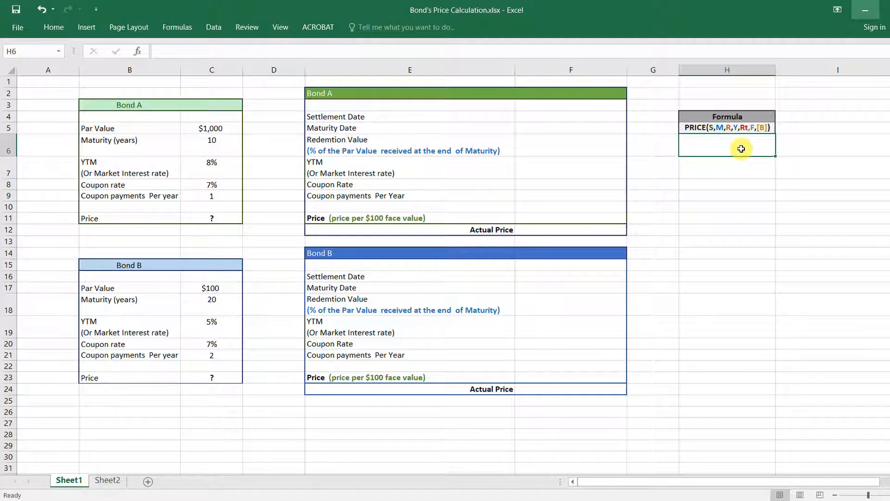
type("=")
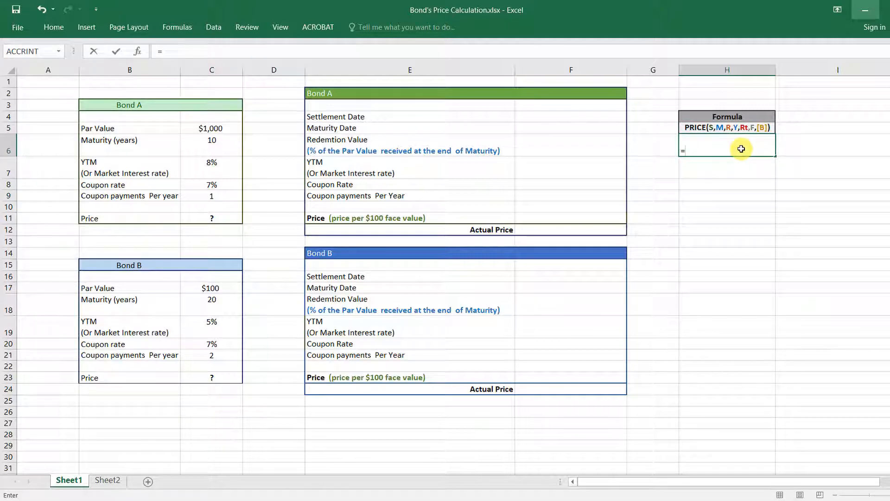
type("pri")
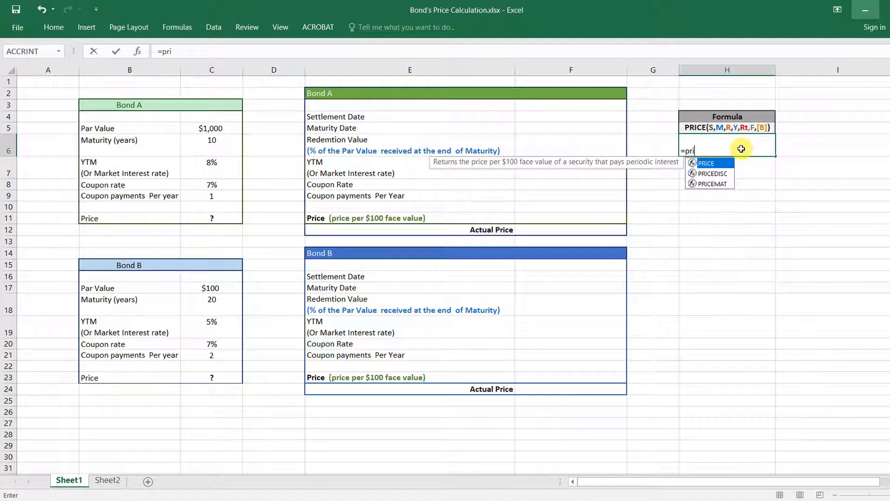
double_click(721, 167)
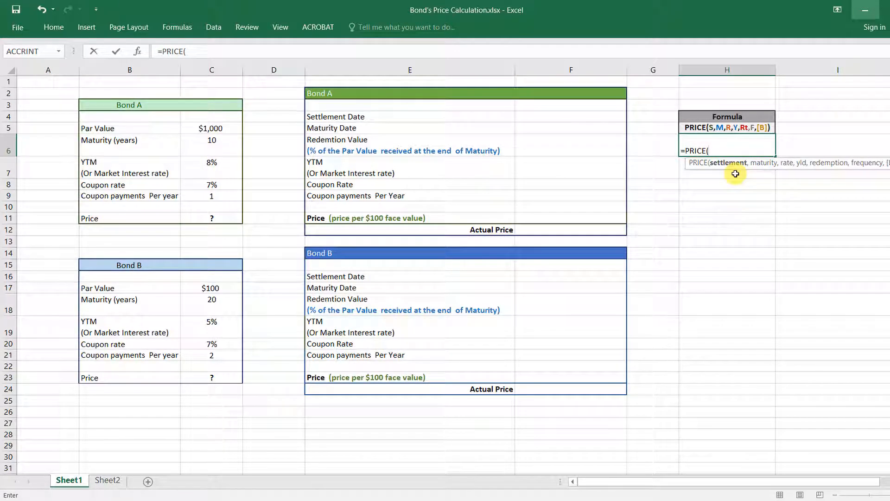
key("BackSpace")
key("BackSpace")
key("BackSpace")
key("BackSpace")
key("BackSpace")
key("BackSpace")
key("BackSpace")
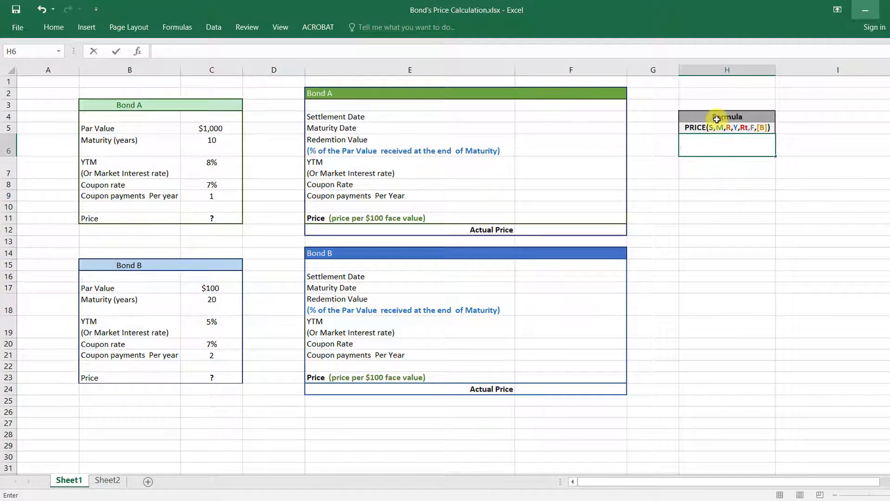
Examine Bond A's settlement and maturity date cells in the calculation table and its maturity in years.
left_click(554, 117)
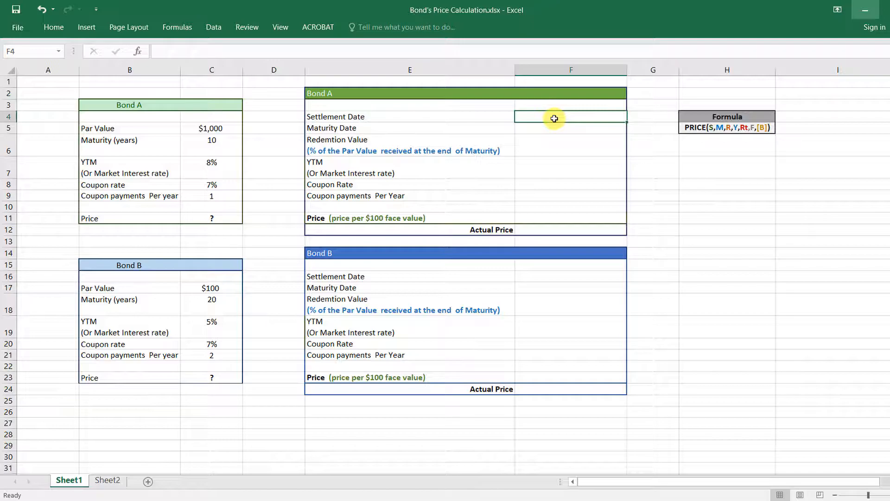
left_click(443, 130)
left_click(602, 130)
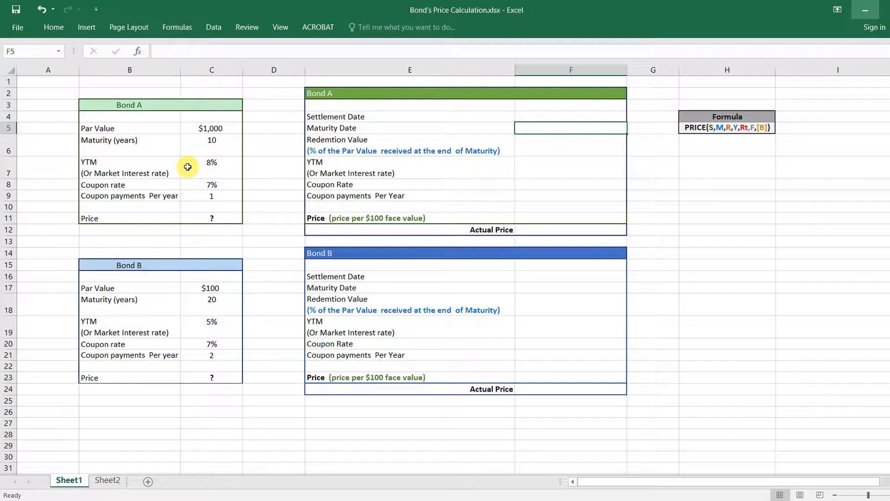
left_click(196, 151)
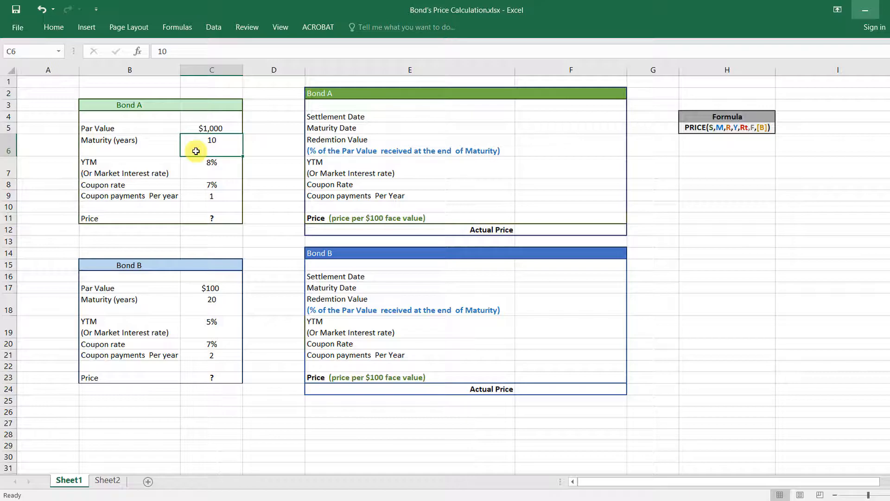
left_click(567, 116)
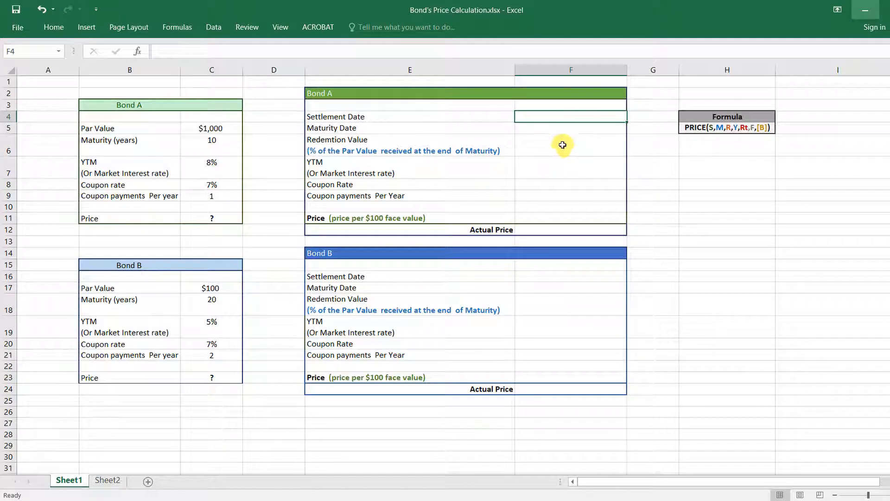
left_click(561, 129)
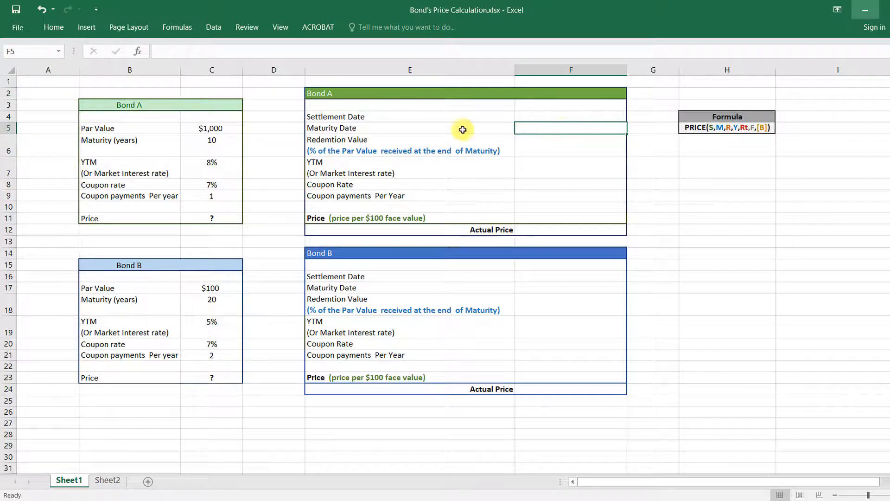
left_click(418, 116)
Enter Bond A's settlement date in F4 with the formula =DATE(2020,1,1).
left_click(552, 119)
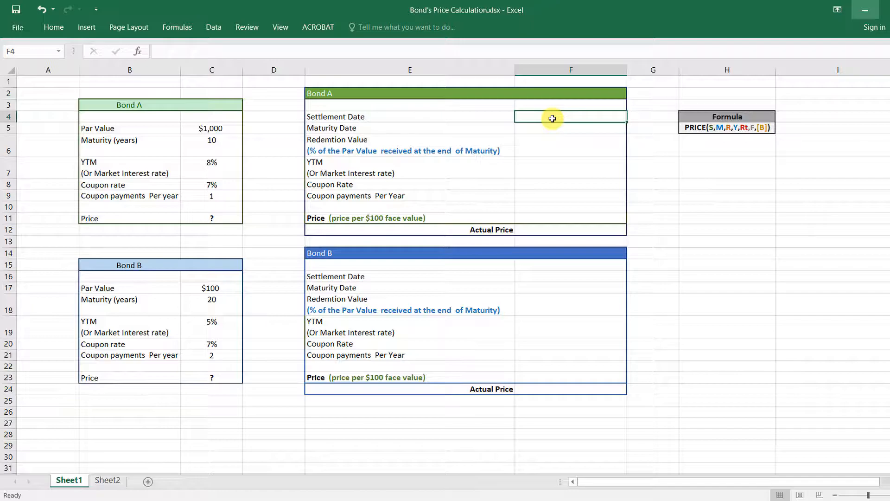
type("=")
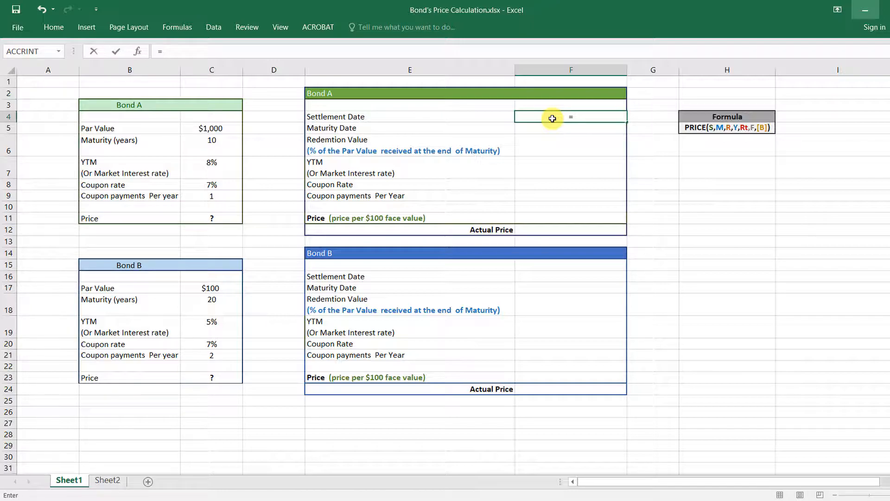
type("da")
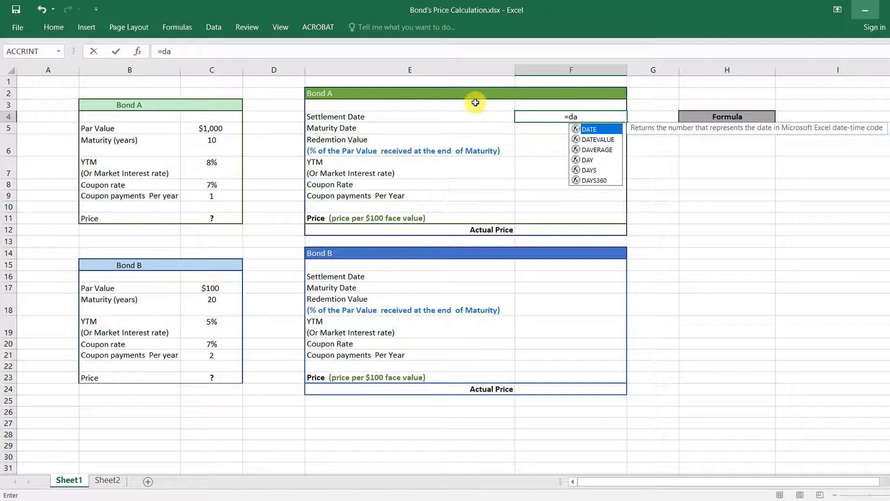
double_click(598, 130)
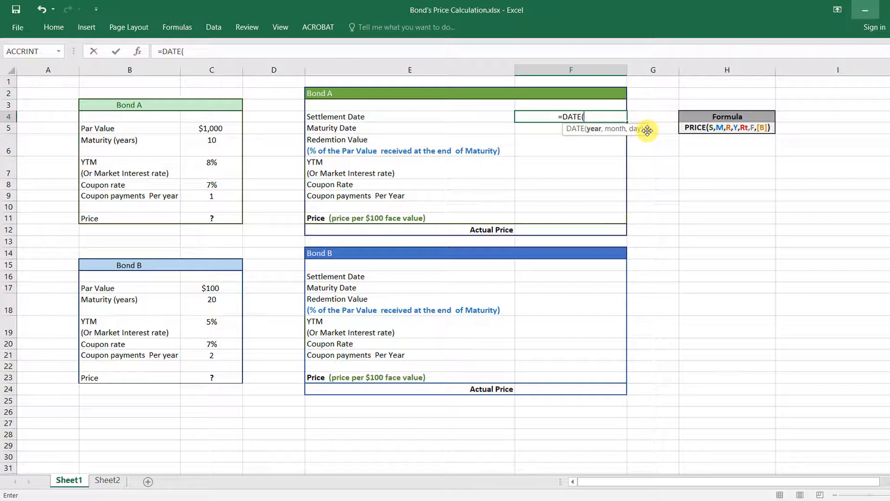
type("2020,")
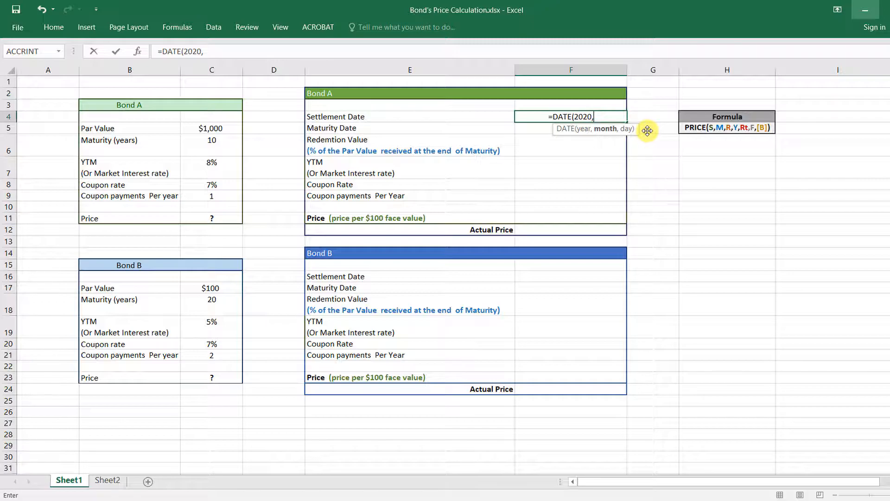
type("1,1)")
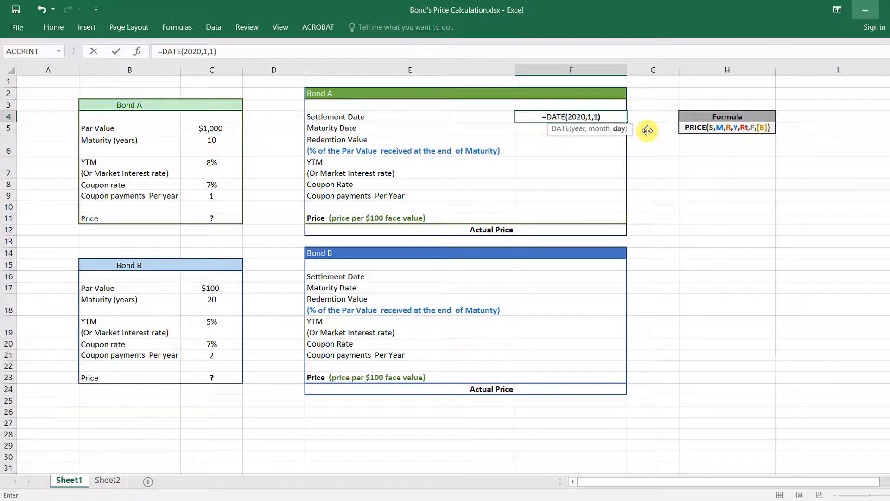
key("Return")
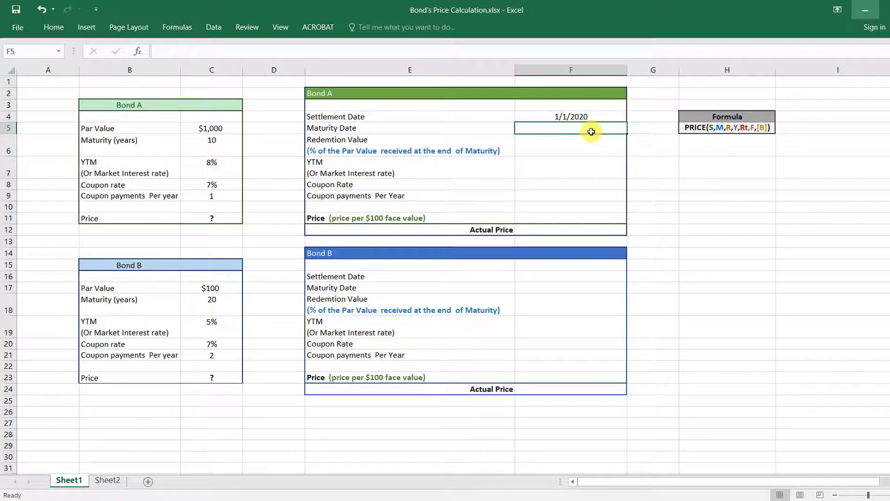
left_click(597, 117)
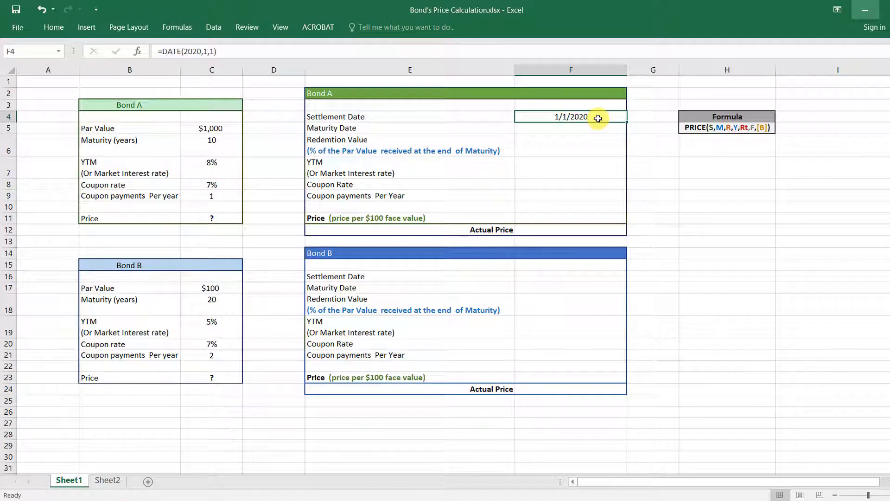
Enter Bond A's maturity date in F5 with the formula =DATE(2030,1,1).
left_click(601, 130)
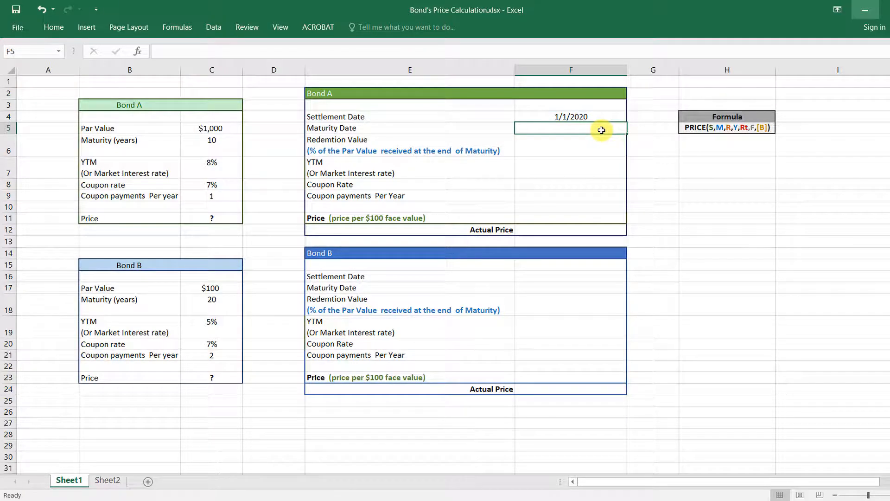
type("=date")
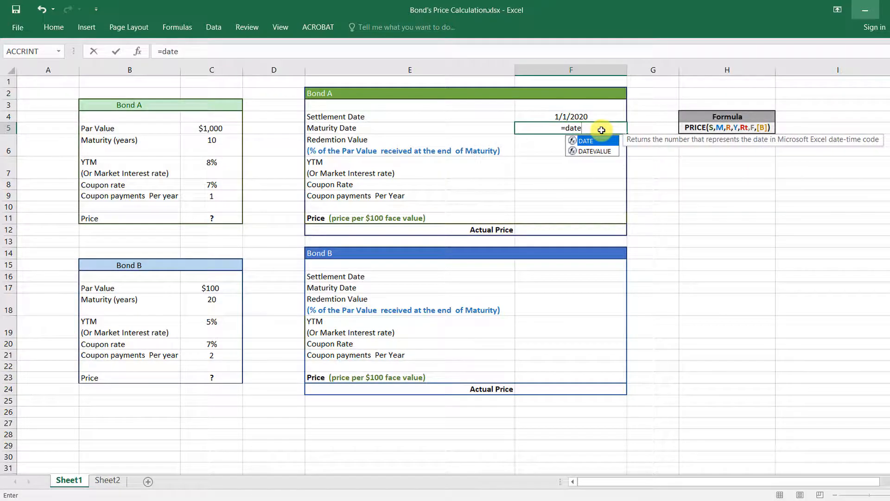
double_click(607, 140)
type("2030,1,1")
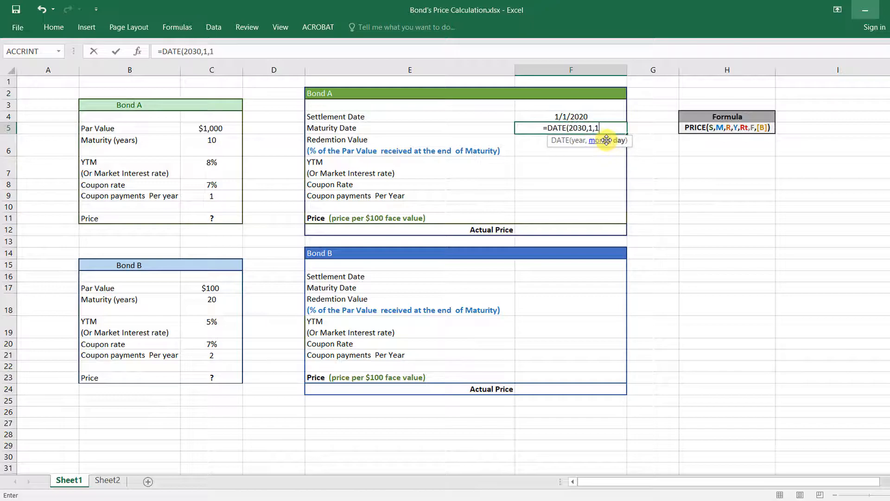
type(")")
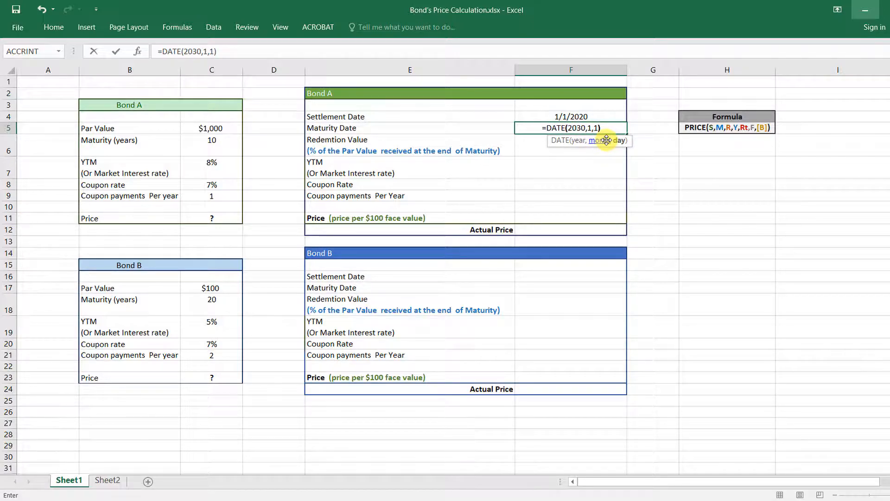
key("Return")
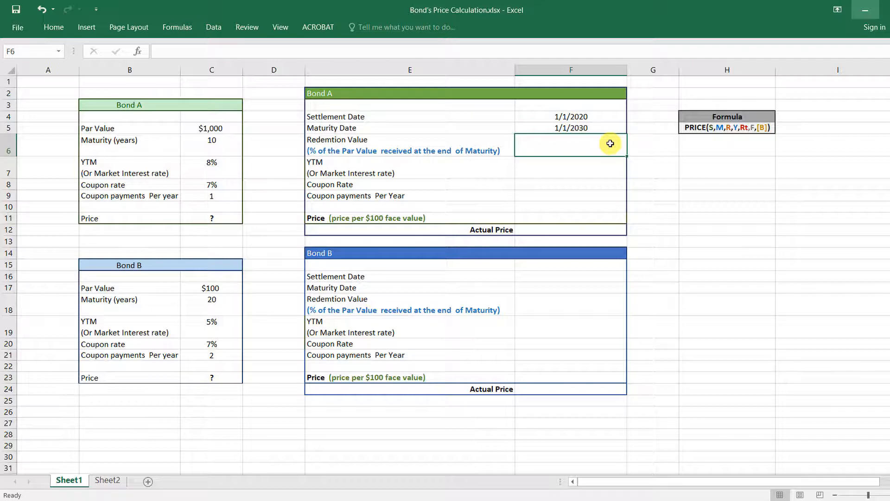
Check Bond A's par value and enter 100 as its redemption value in F6.
left_click(220, 127)
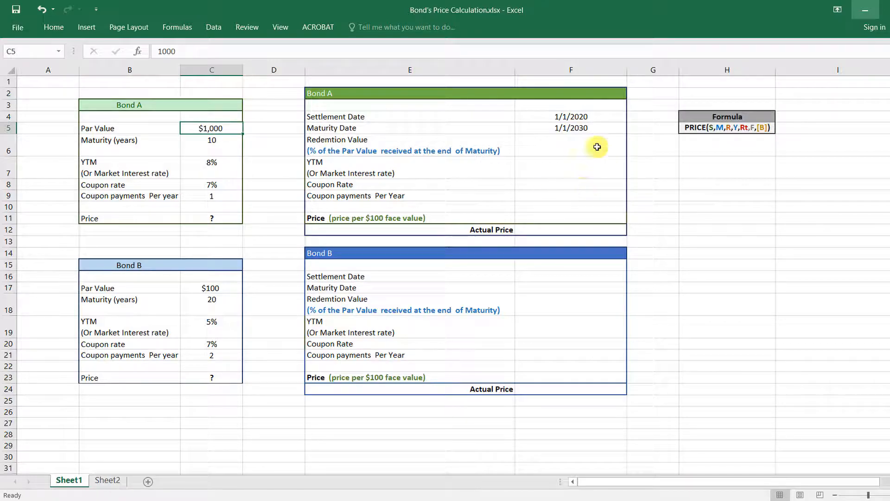
left_click(580, 143)
type("100")
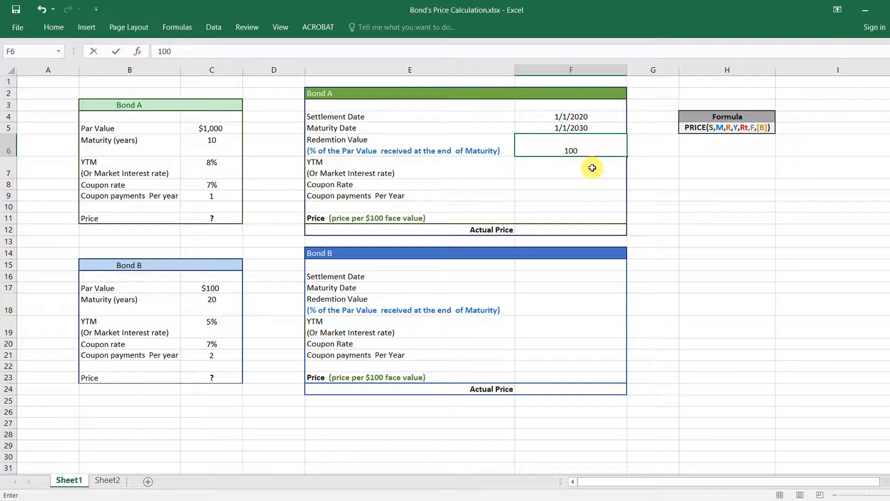
key("Return")
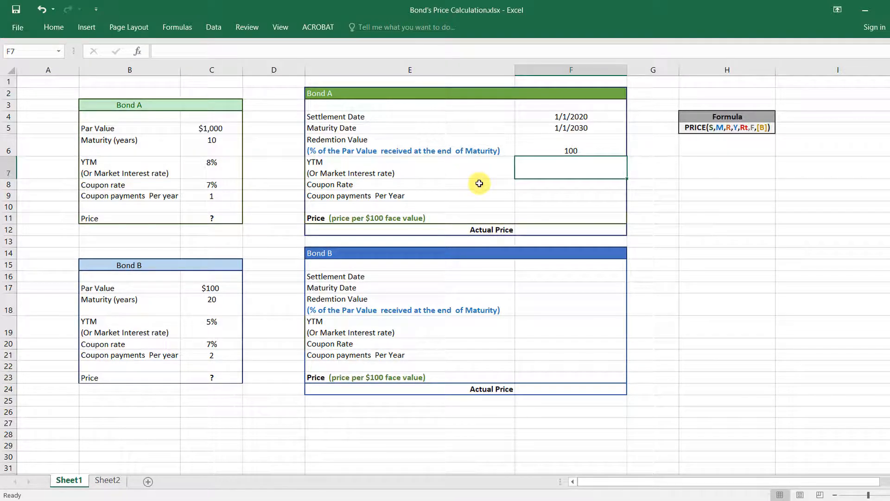
type("8")
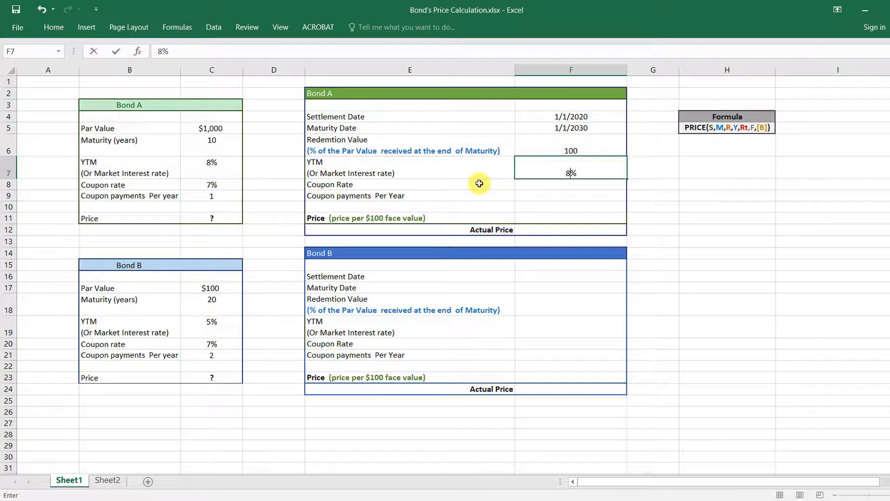
key("Delete")
key("BackSpace")
Link Bond A's YTM in F7 to the given market rate with the formula =C7.
type("=")
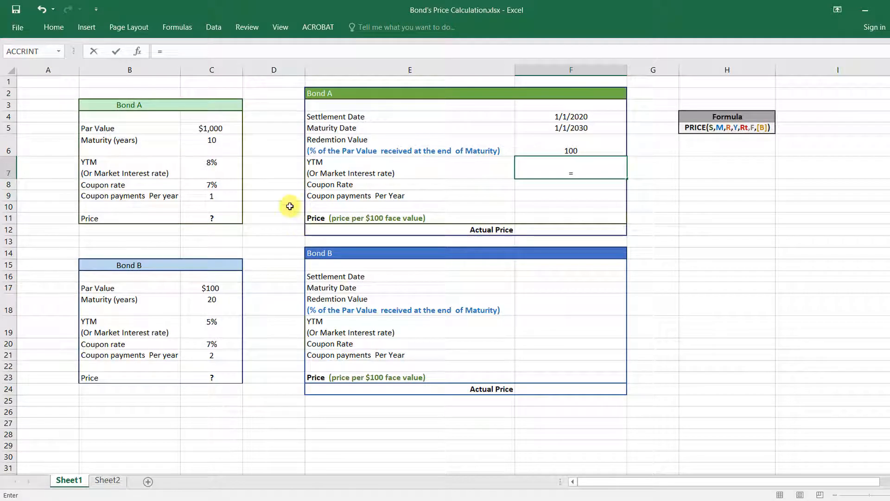
left_click(216, 163)
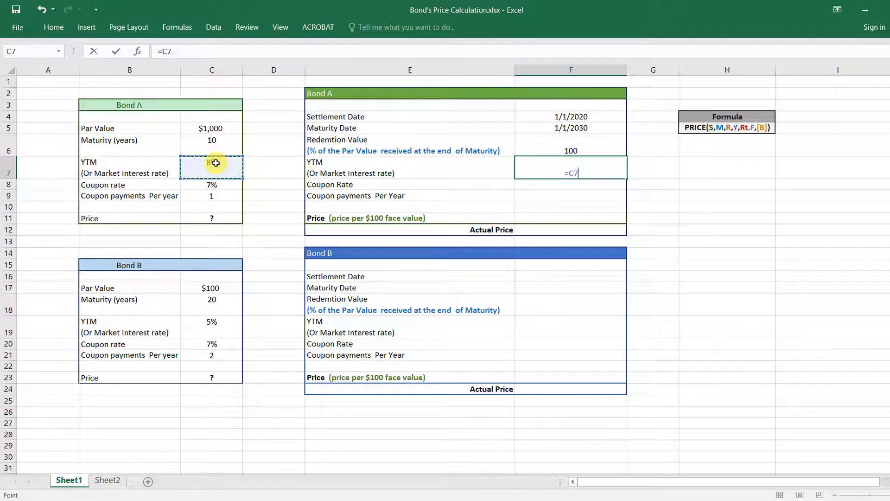
key("Return")
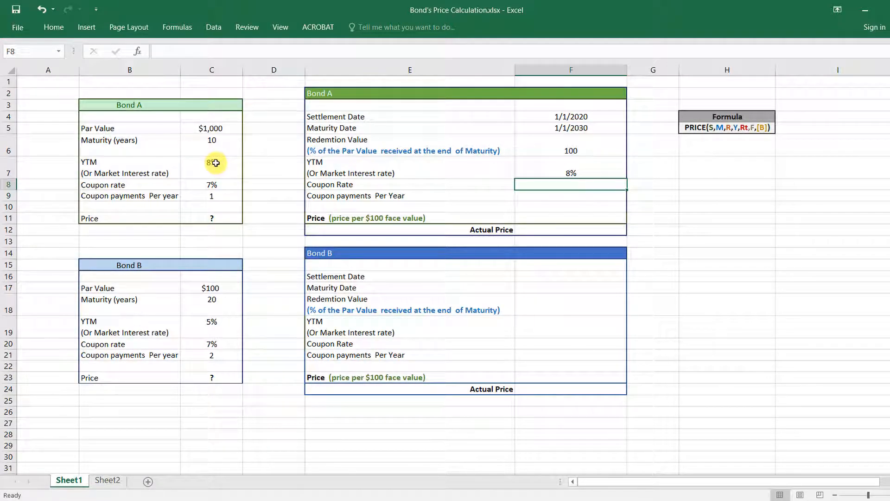
Link Bond A's coupon rate in F8 to C8 and its coupon payments per year in F9 to C9.
type("=")
left_click(217, 185)
key("Return")
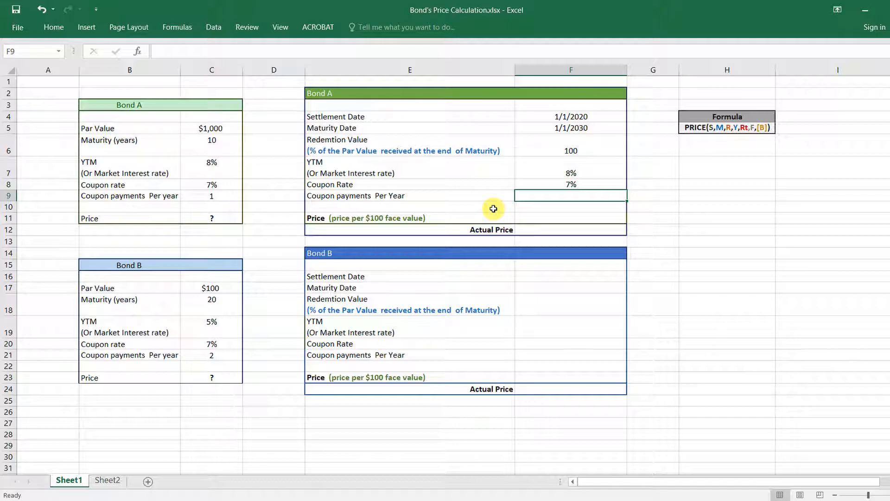
type("=")
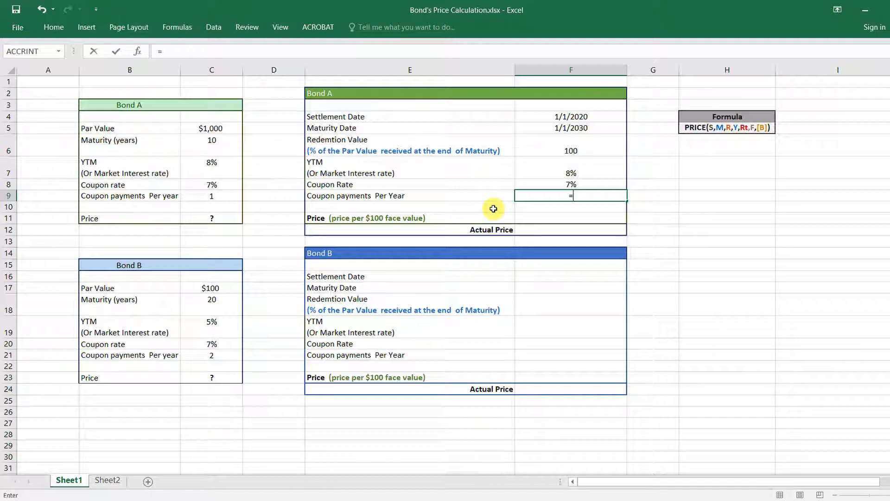
left_click(216, 195)
key("Return")
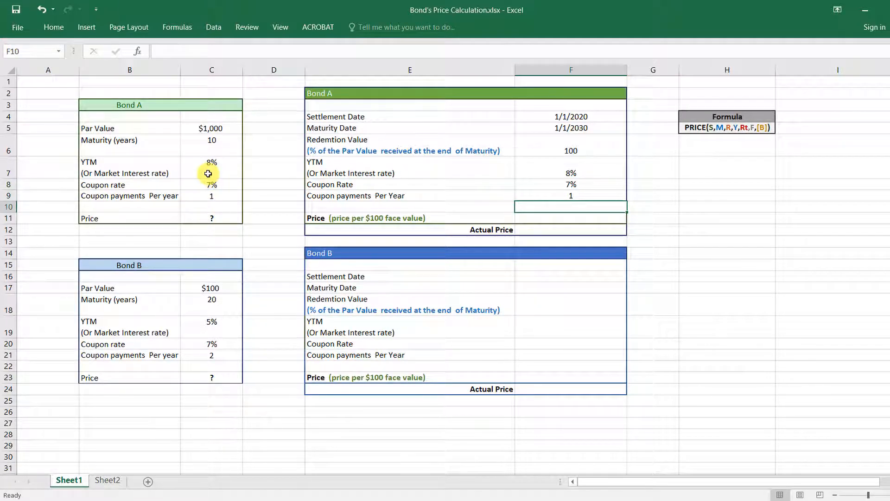
Start a PRICE formula in F11 with F4 as settlement, F5 as maturity and F8 as rate.
double_click(590, 216)
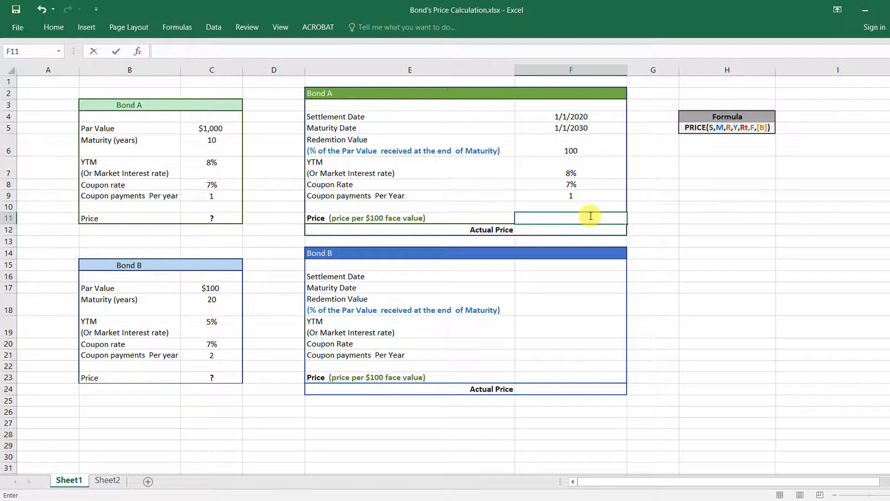
type("=PRICE")
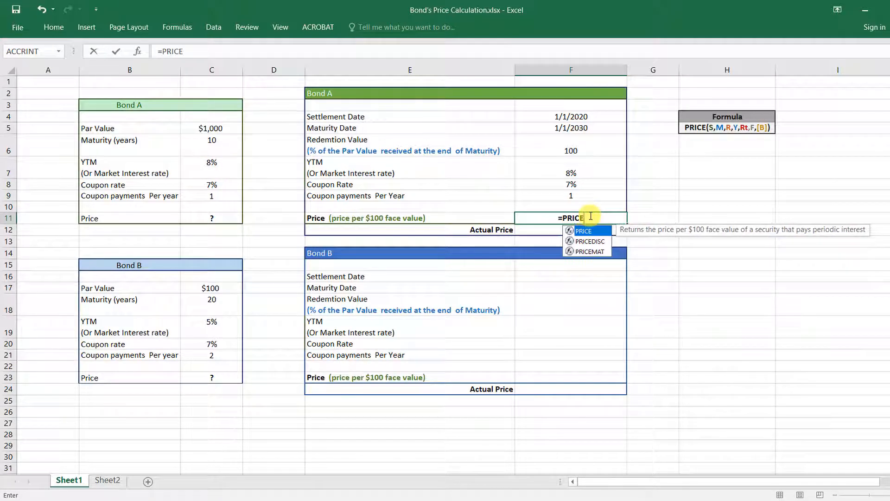
double_click(588, 230)
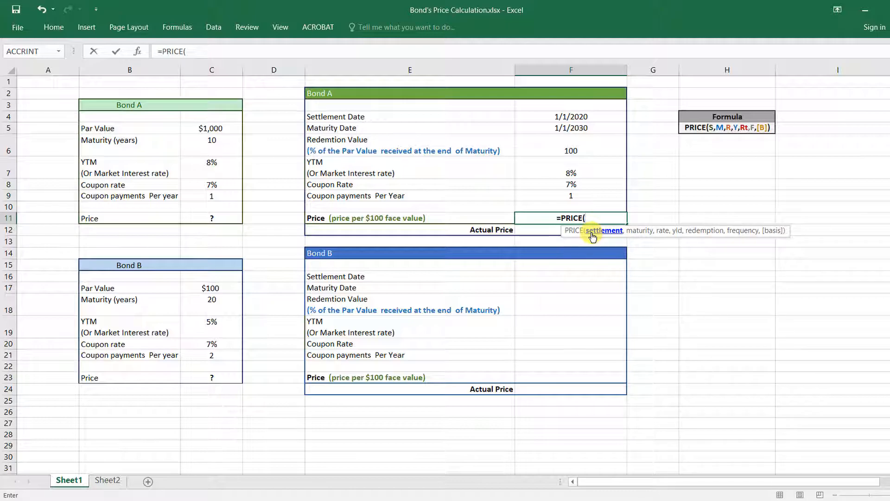
left_click(589, 121)
type(",")
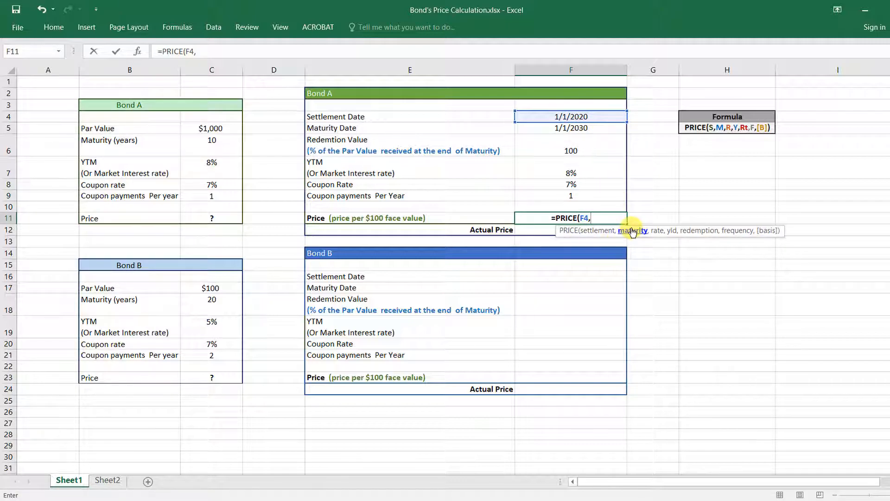
left_click(582, 127)
type(",")
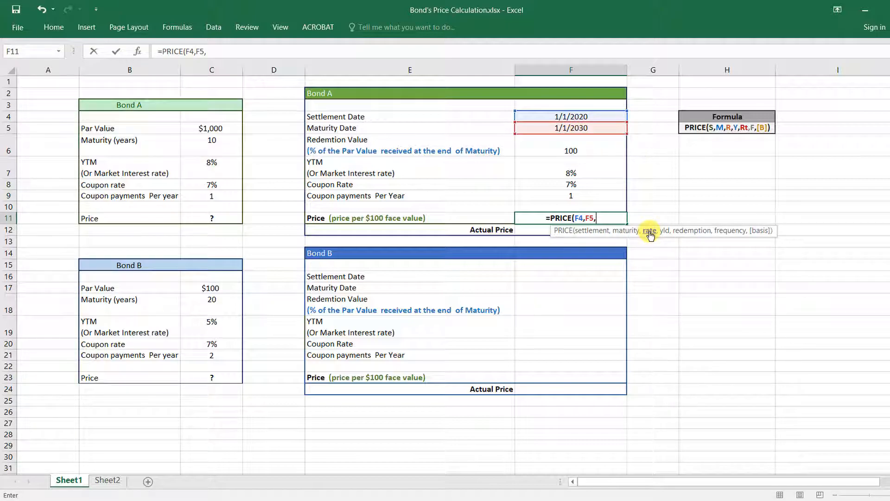
left_click(575, 185)
type(",")
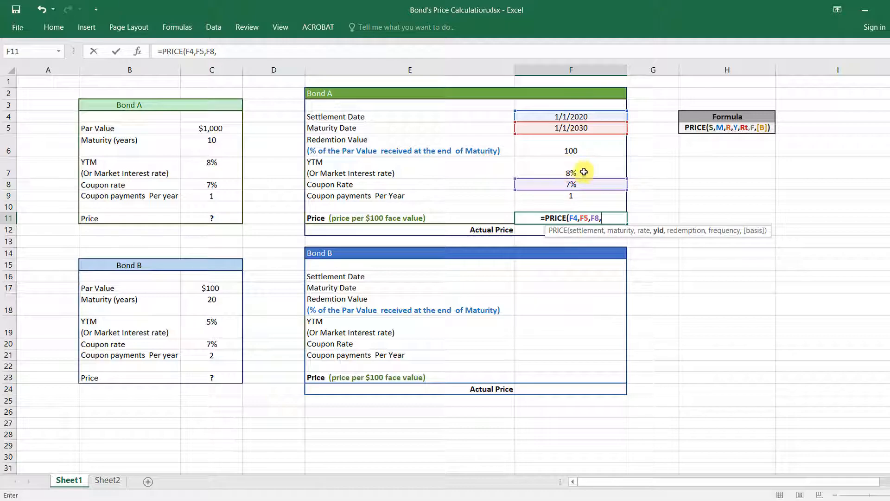
Add F7 as yield, F6 as redemption and F9 as frequency to Bond A's PRICE formula.
left_click(596, 165)
type(",")
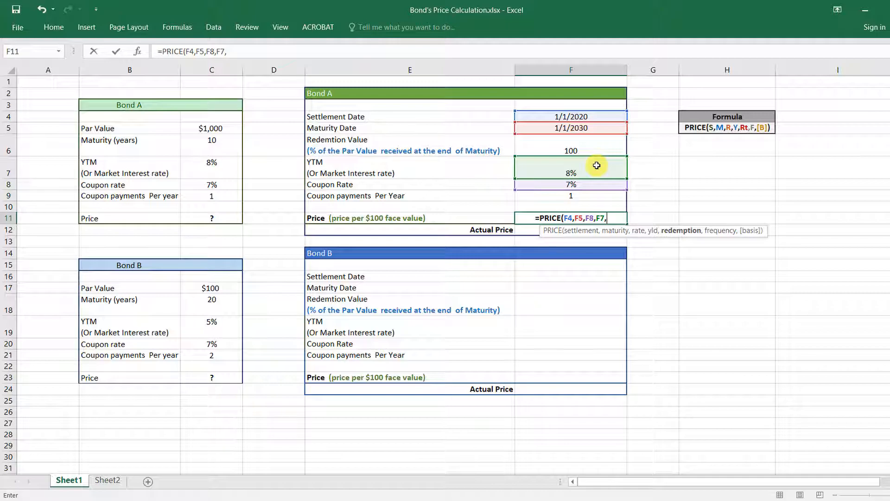
left_click(587, 147)
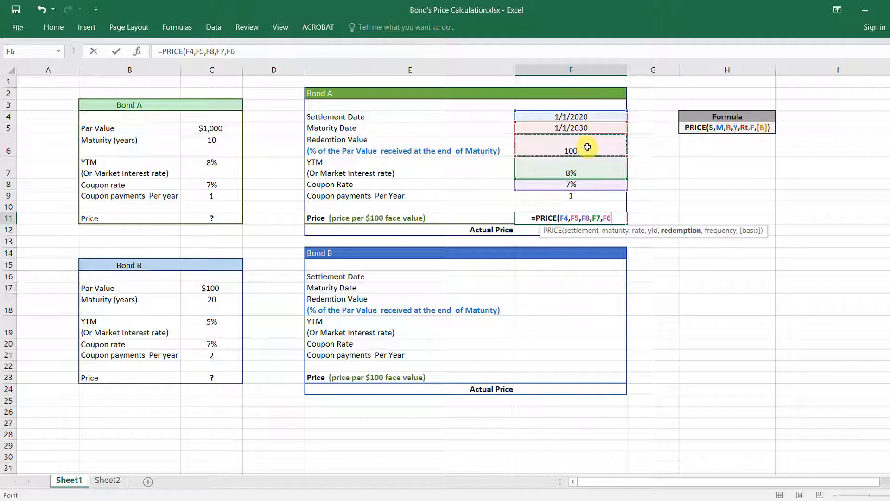
type(",")
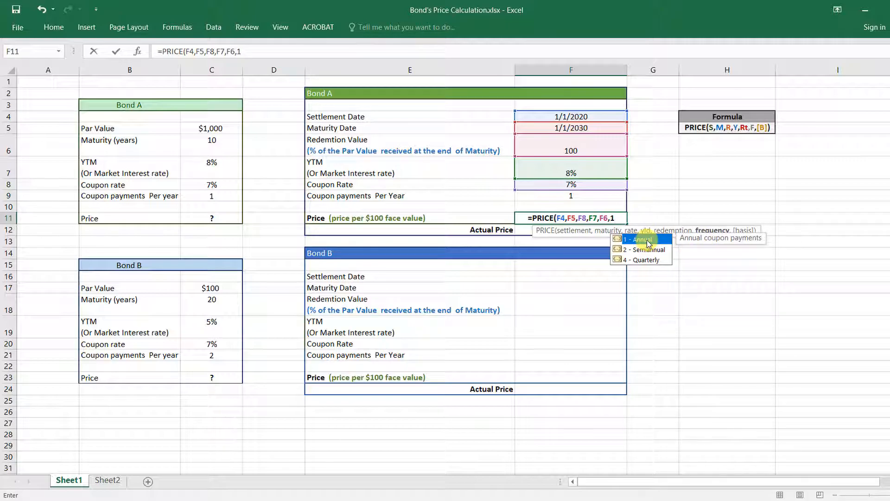
left_click(588, 195)
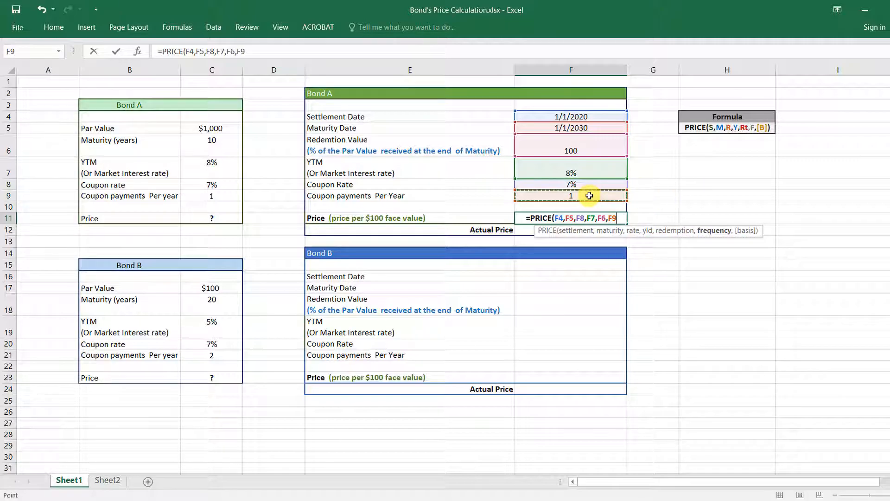
type(",")
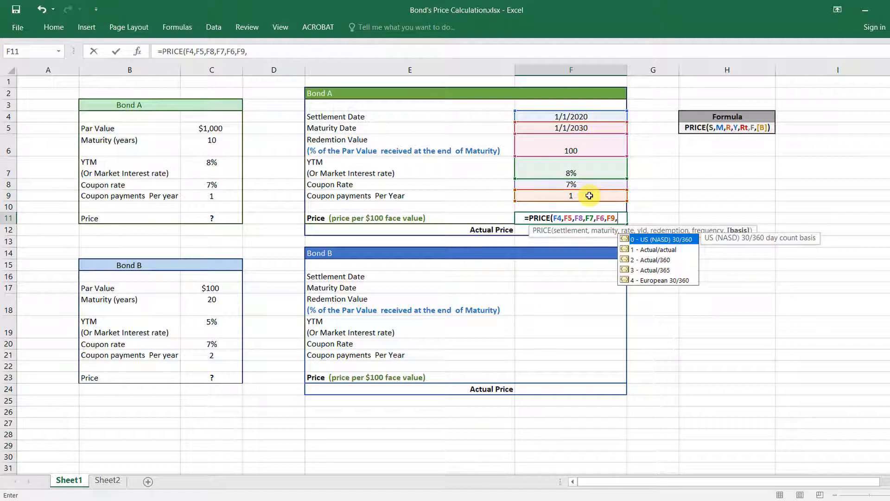
type("0")
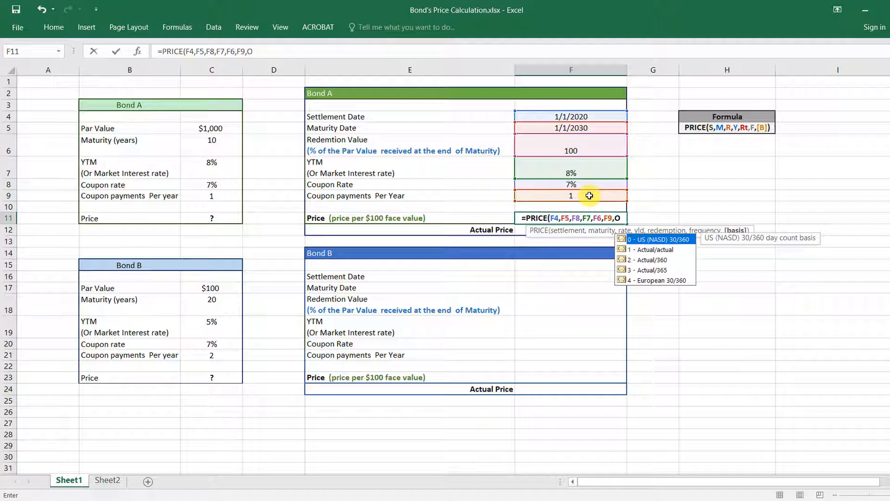
key("BackSpace")
type("1")
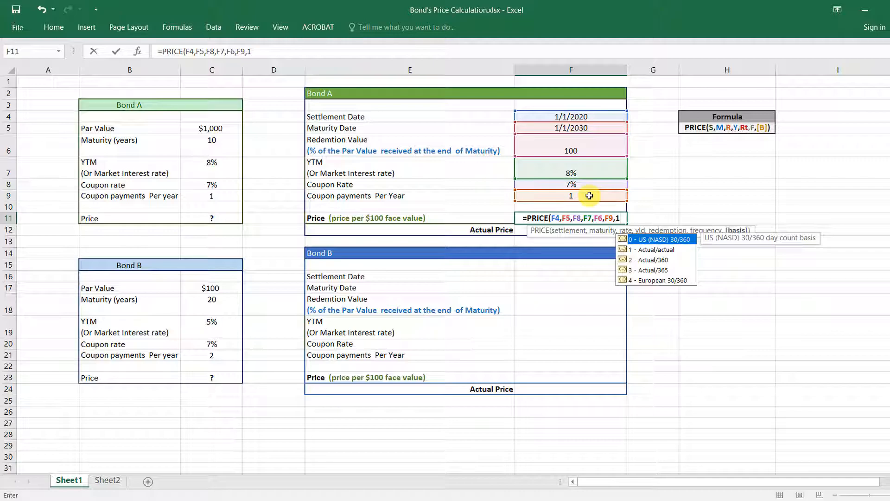
key("BackSpace")
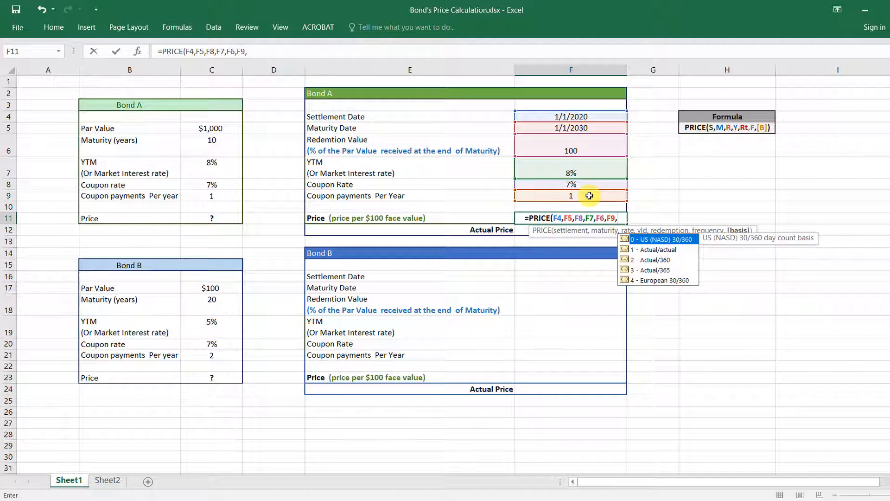
type("0")
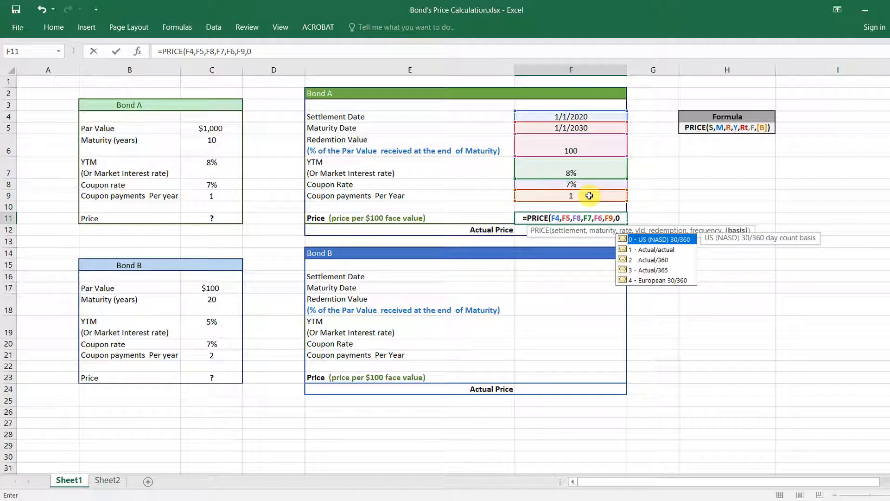
key("BackSpace")
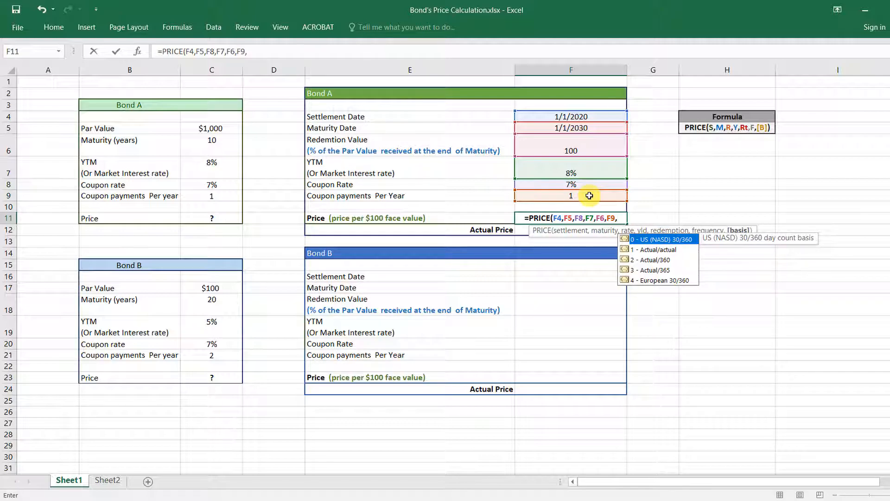
type(")")
key("BackSpace")
Complete Bond A's PRICE formula in F11 with basis 0, US (NASD) 30/360, and enter it.
type("0")
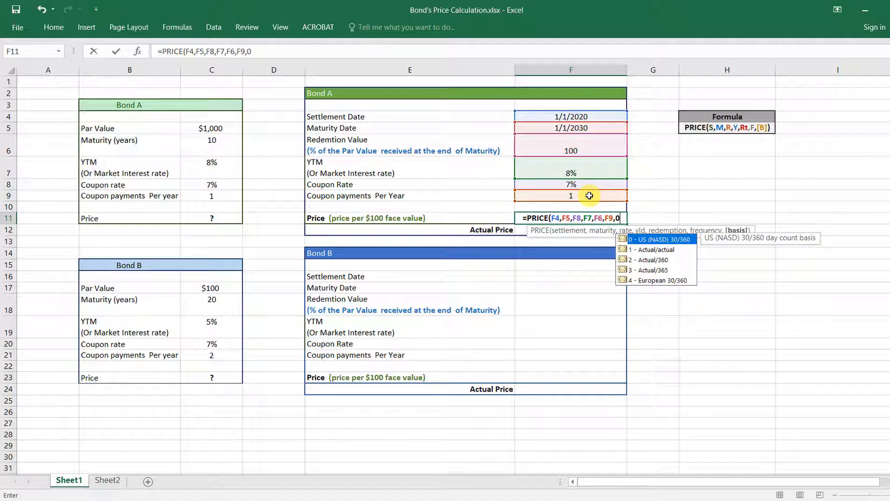
type(")")
key("Return")
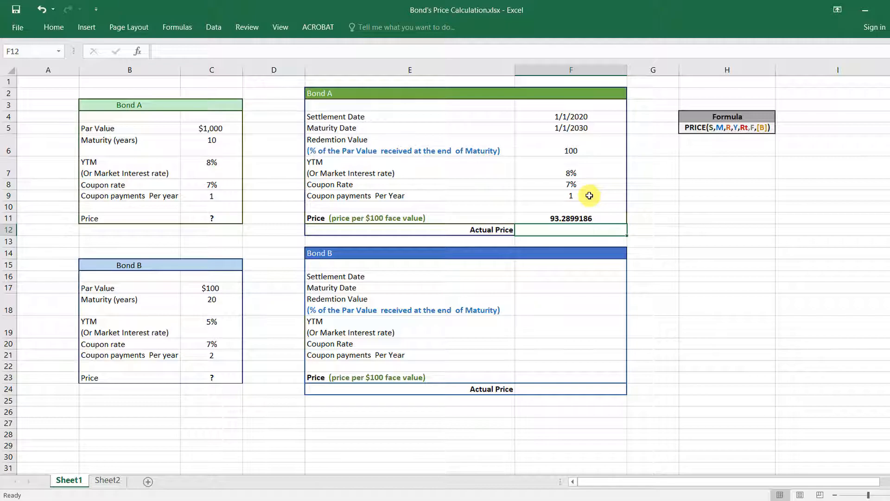
Format Bond A's price in F11 with the Number category and 4 decimal places.
left_click(612, 221)
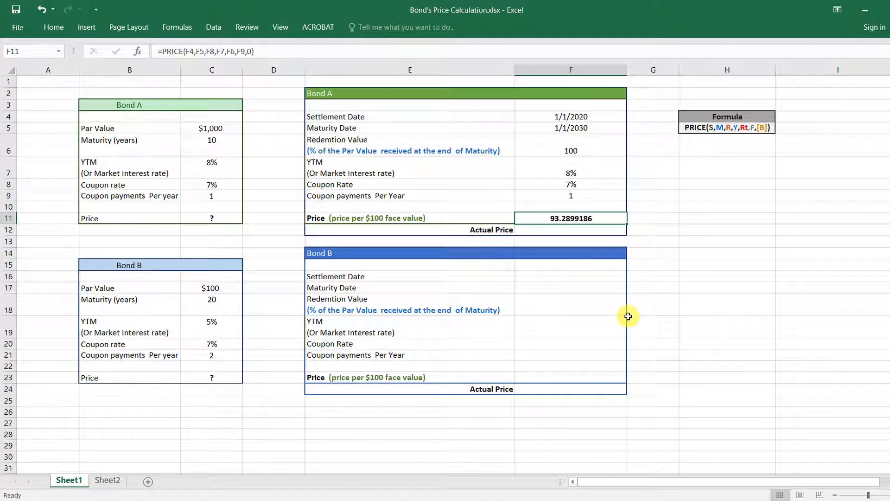
left_click(55, 27)
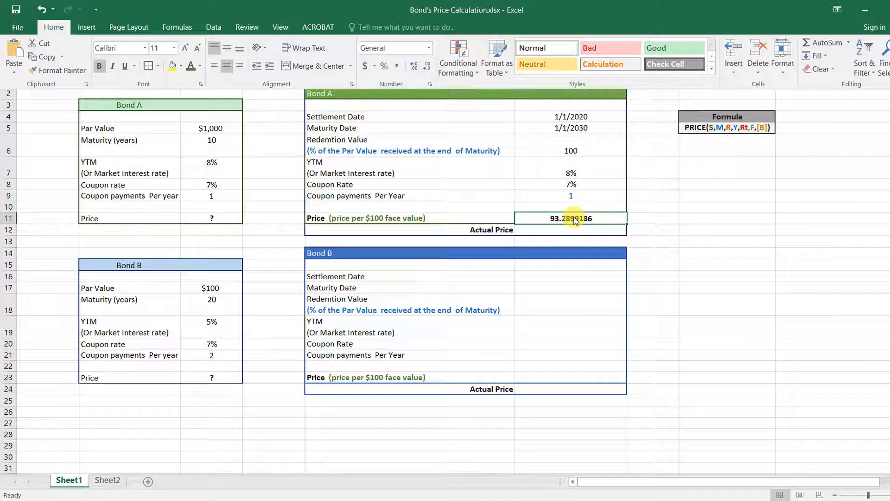
left_click(430, 84)
left_click(213, 145)
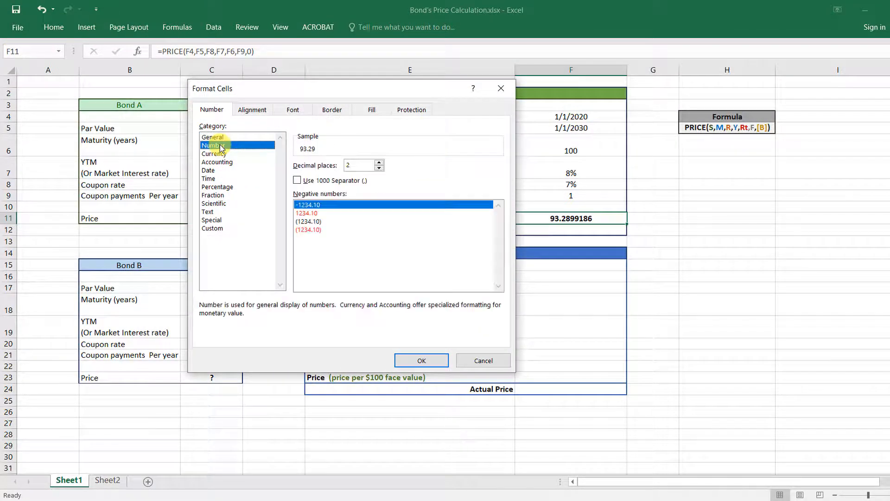
double_click(353, 163)
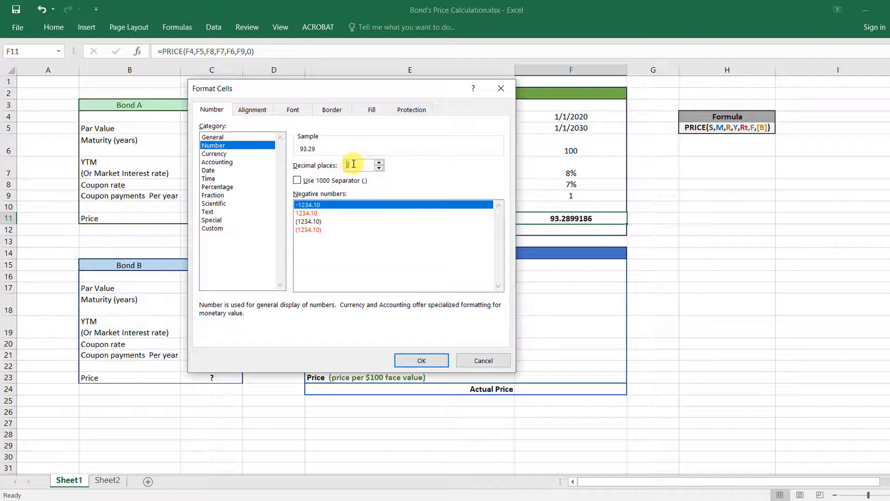
type("4")
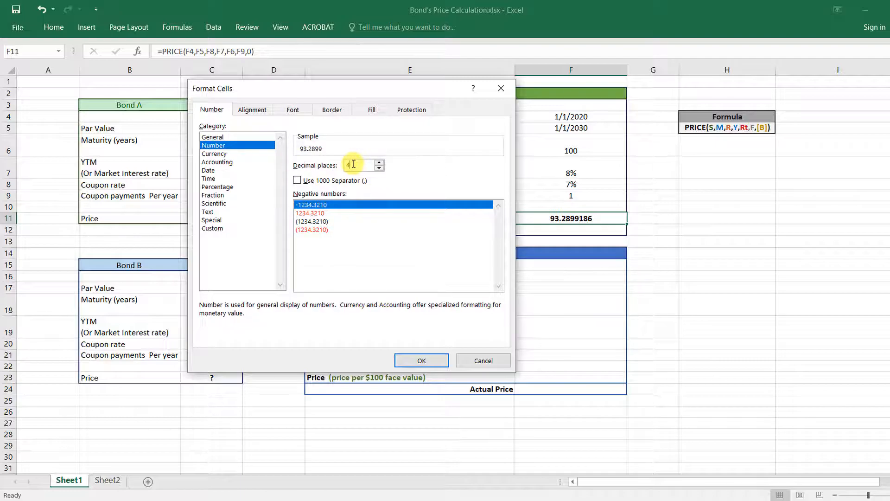
left_click(439, 361)
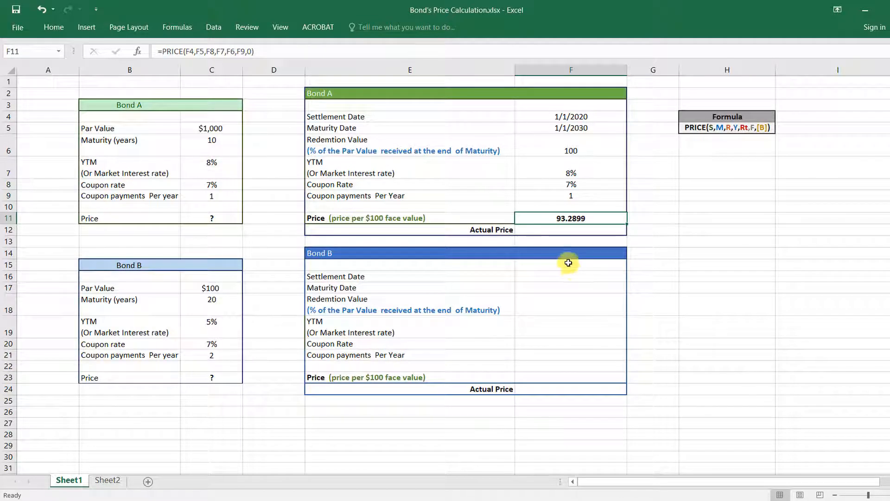
Calculate Bond A's actual price in F12 with the formula =F11*10.
left_click(585, 231)
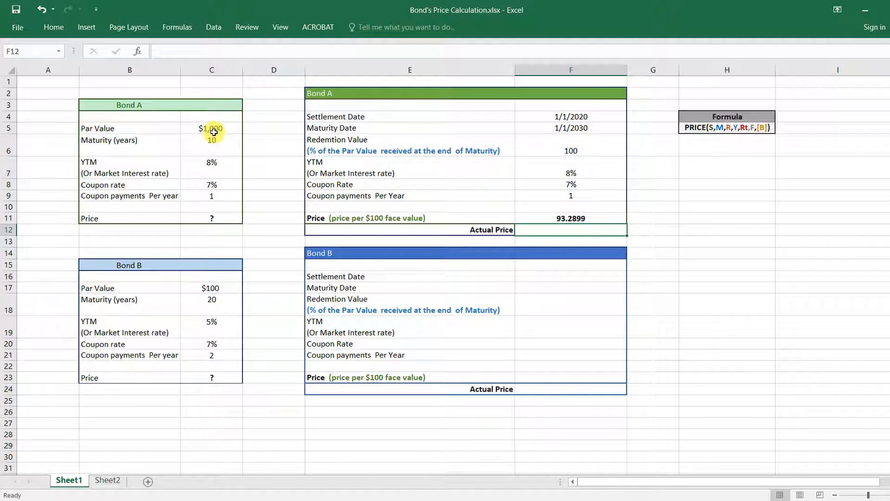
left_click(585, 218)
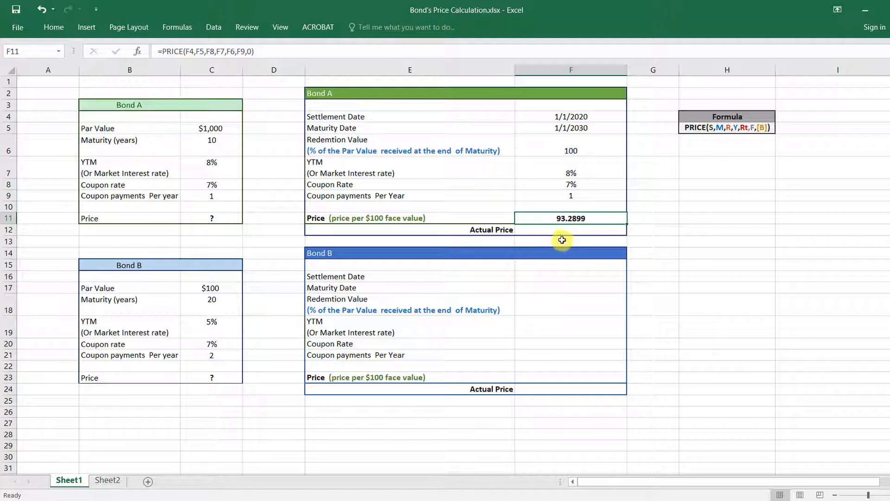
left_click(567, 231)
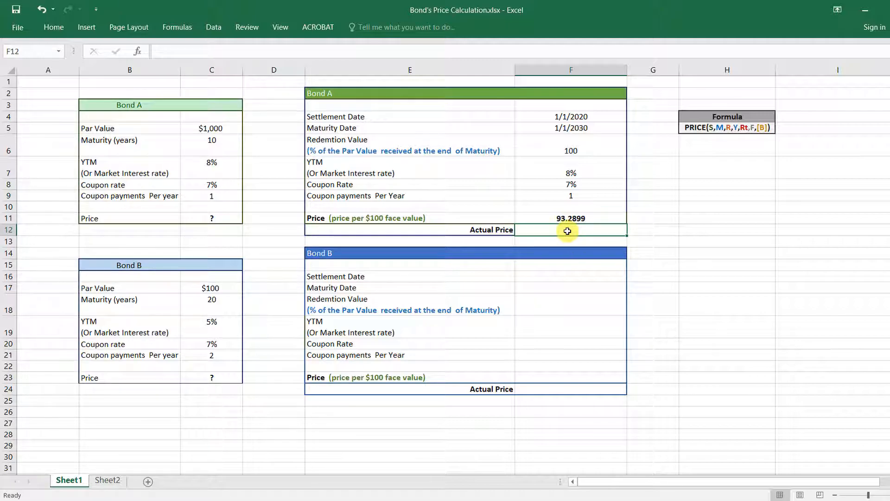
type("=")
left_click(580, 217)
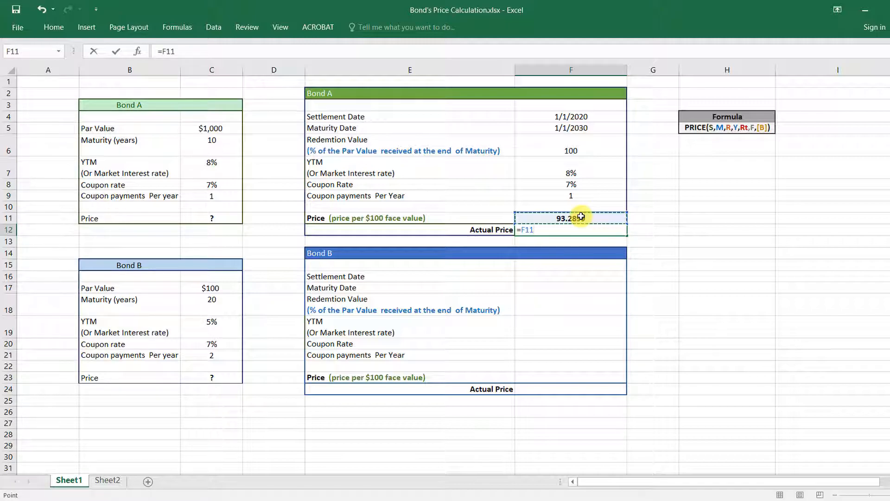
type("*10")
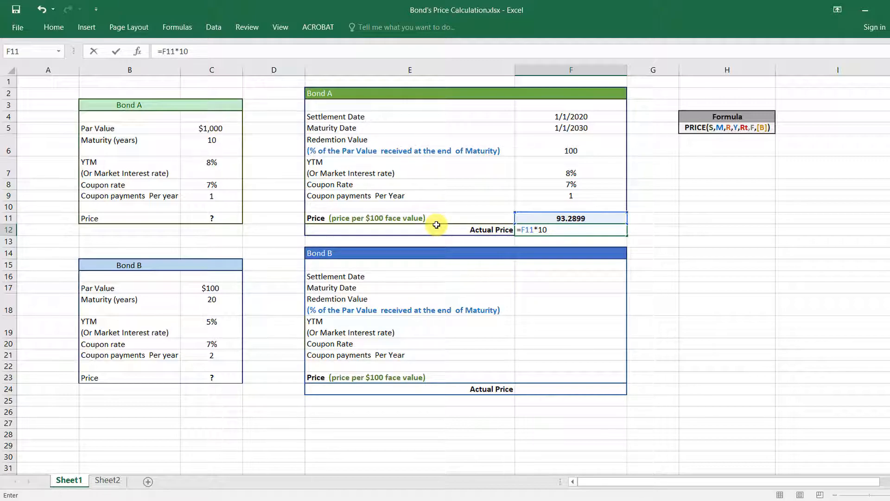
key("Return")
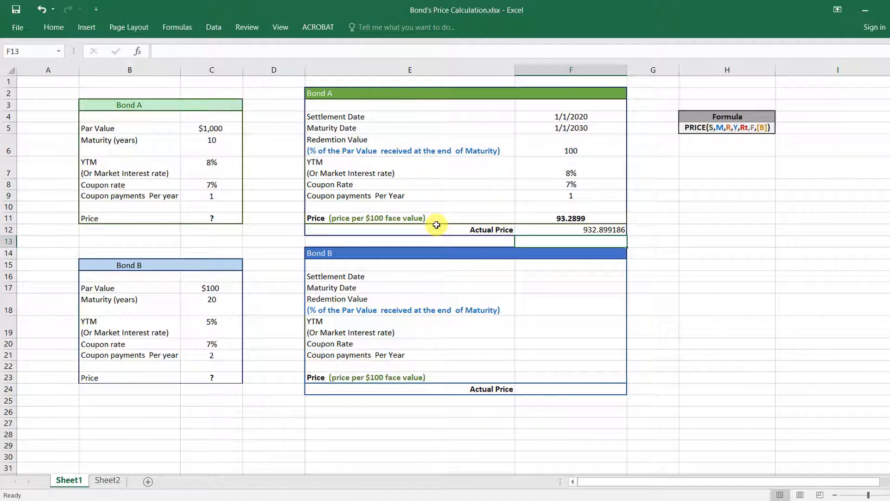
left_click(584, 227)
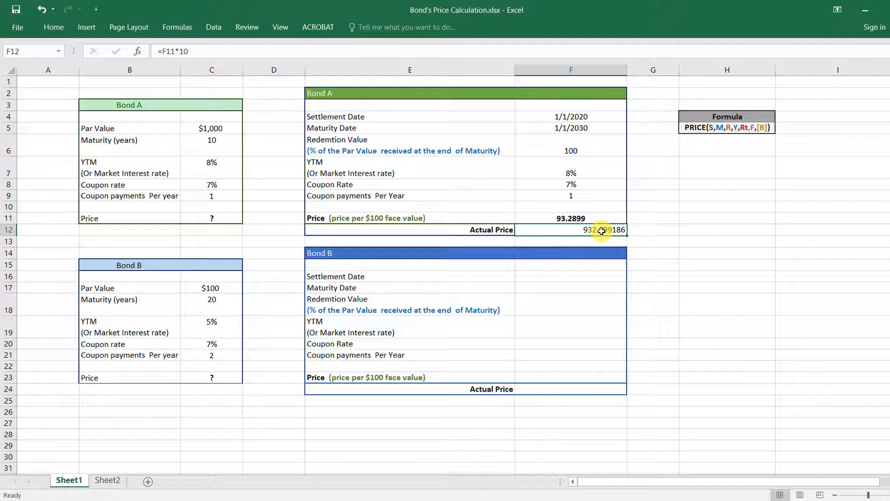
Copy Bond A's settlement date from F4 and maturity date from F5 into Bond B's cells F16 and F17.
left_click(213, 288)
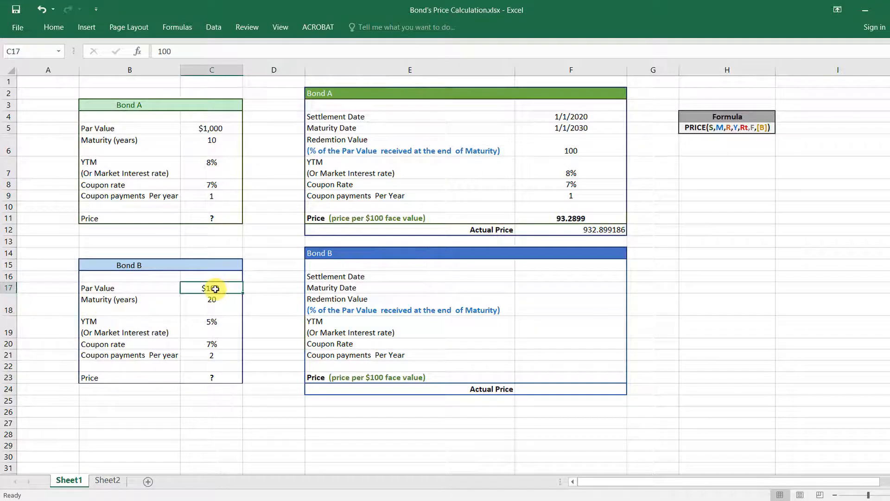
left_click(569, 277)
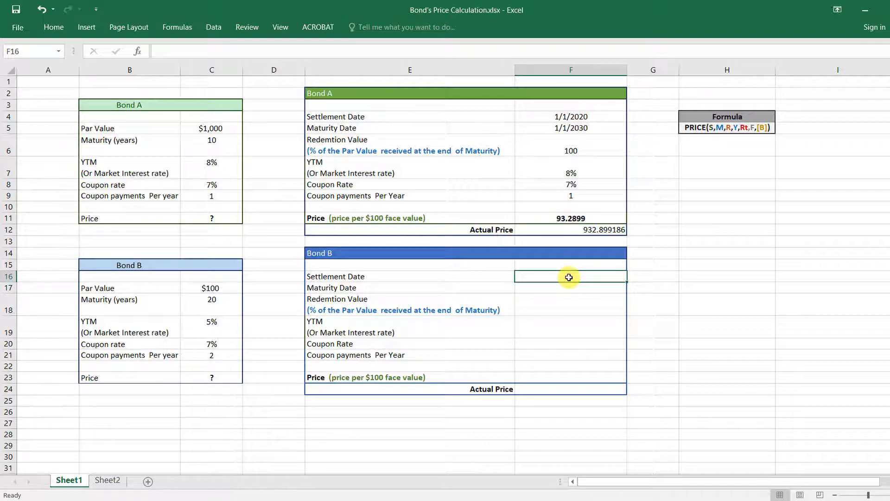
left_click(615, 113)
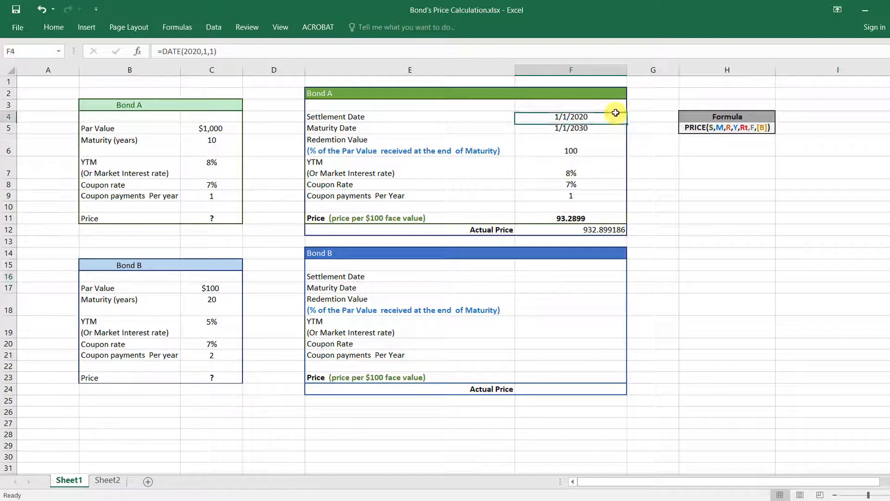
key("ctrl+c")
left_click(580, 278)
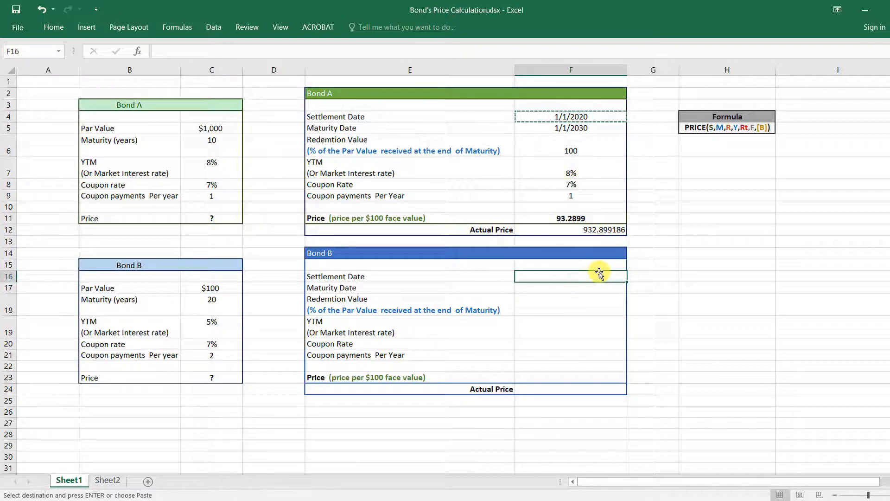
key("ctrl+v")
left_click(596, 127)
key("ctrl+c")
left_click(568, 293)
key("ctrl+v")
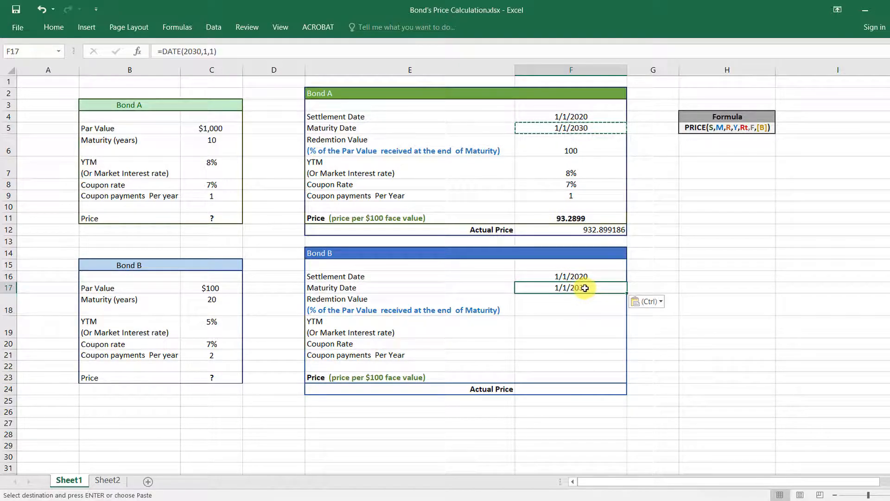
Set the year in Bond B's maturity date formula in F17 to 2040.
double_click(597, 291)
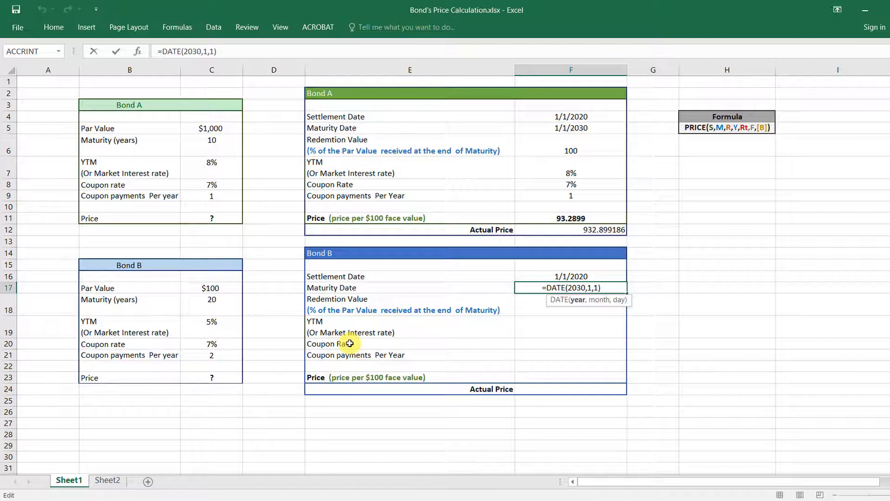
key("BackSpace")
key("BackSpace")
type("40")
key("Return")
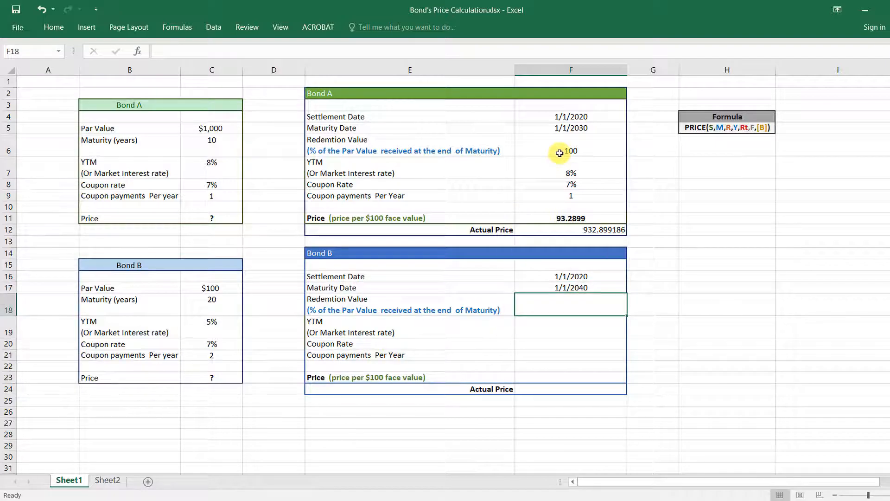
Copy Bond A's redemption value from F6 into Bond B's redemption cell F18.
left_click(579, 142)
key("ctrl+c")
key("Down")
key("ctrl+v")
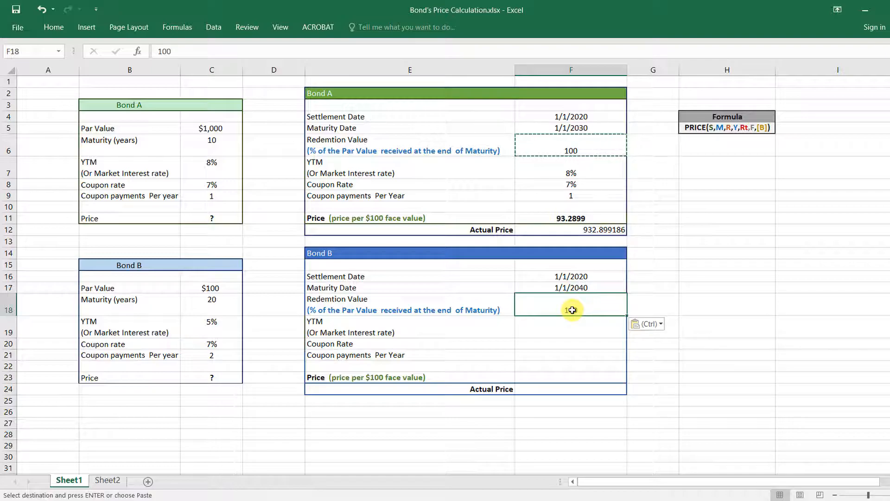
Link Bond B's YTM, coupon rate and coupon payments per year in F19, F20 and F21 to C19, C20 and C21.
left_click(585, 330)
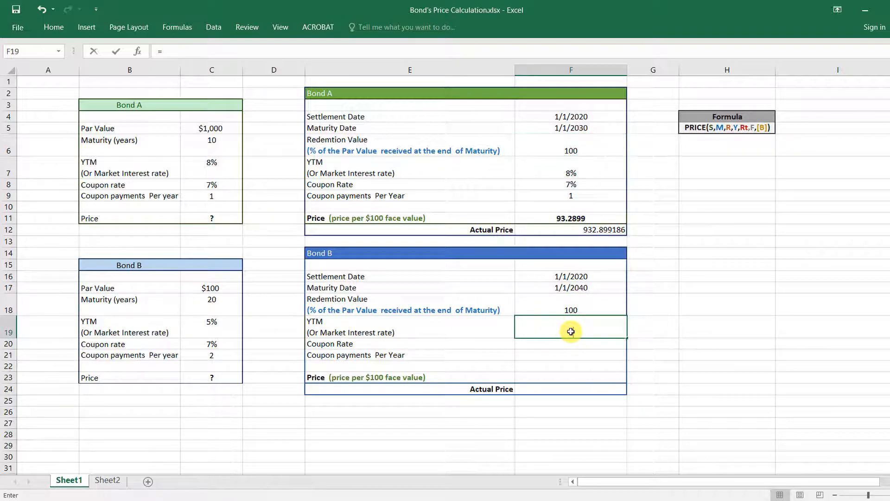
type("=")
left_click(222, 323)
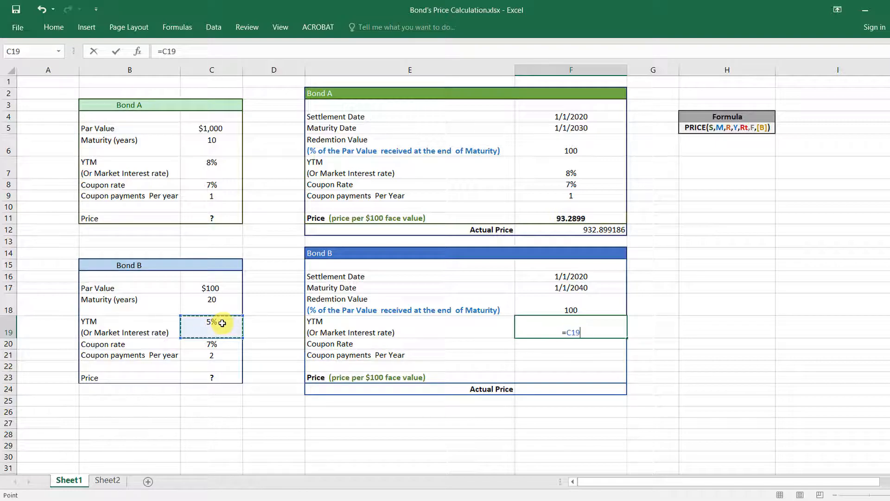
key("Return")
type("=")
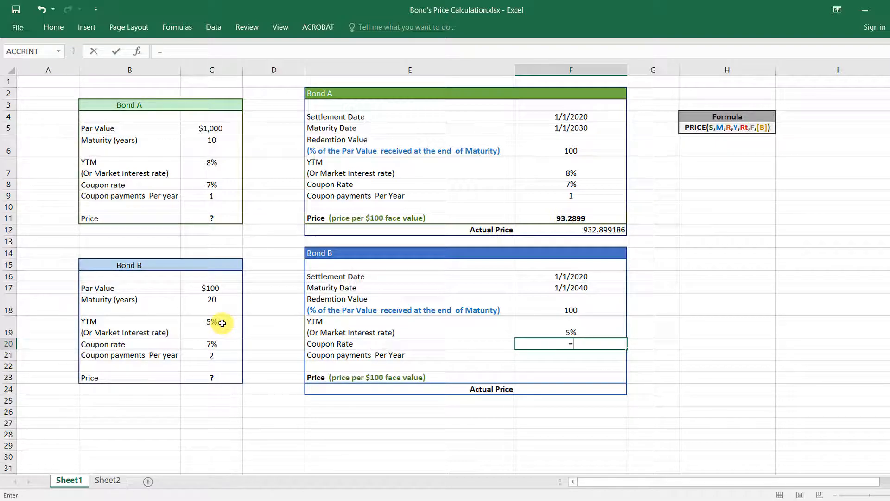
key("Return")
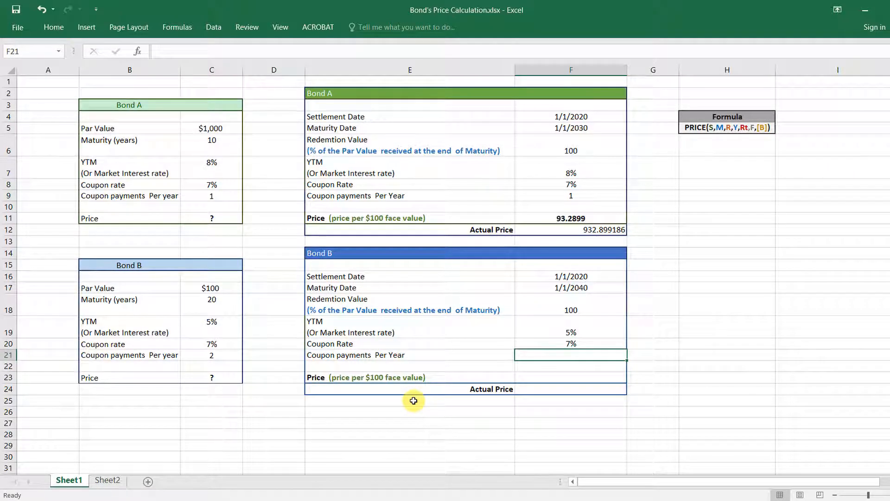
type("=")
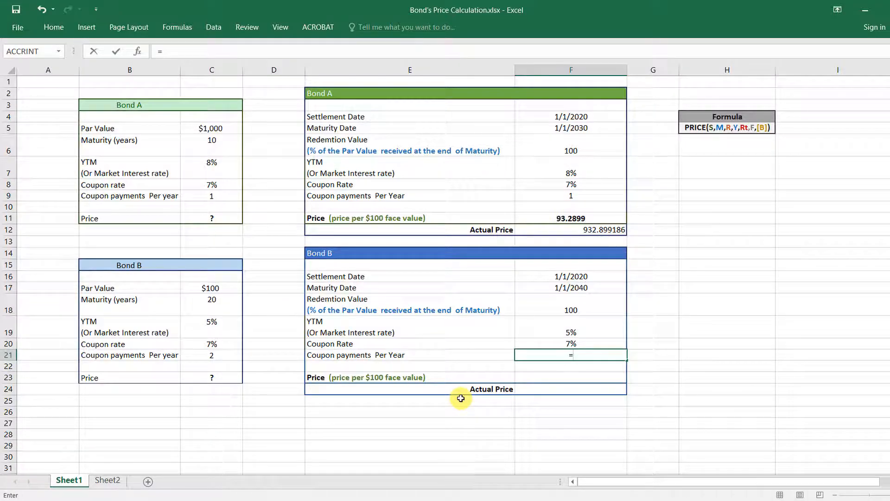
left_click(223, 355)
key("Return")
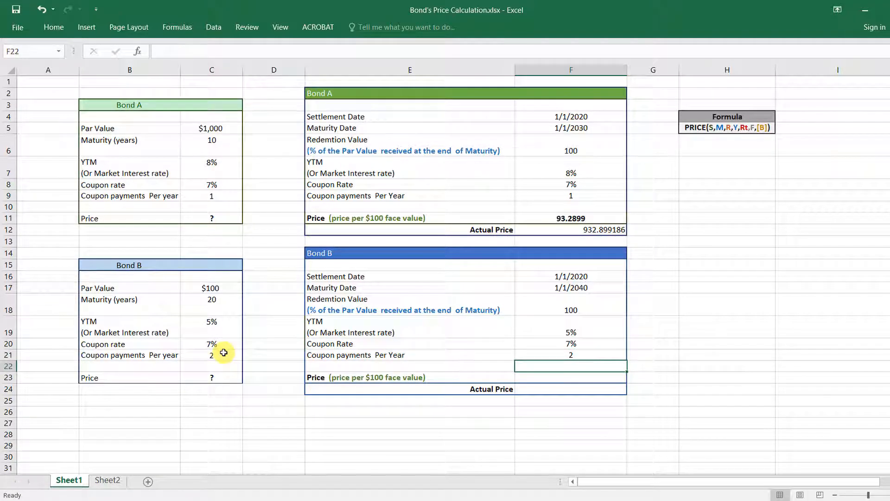
Start a PRICE formula in F23 for Bond B's price per $100 face value.
left_click(559, 376)
type("=")
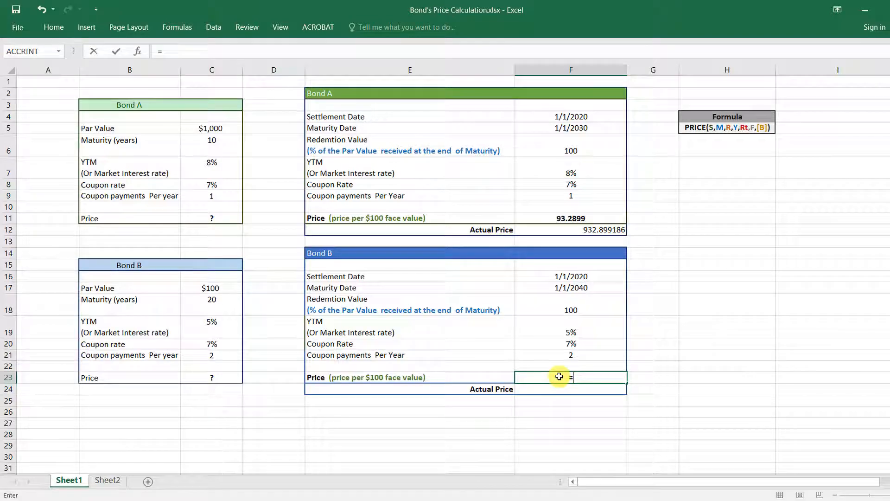
key("BackSpace")
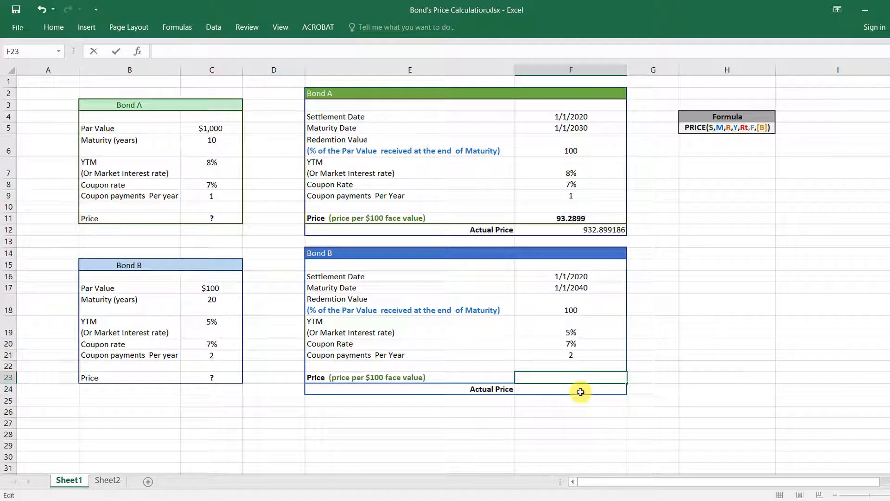
type("=PRICE(")
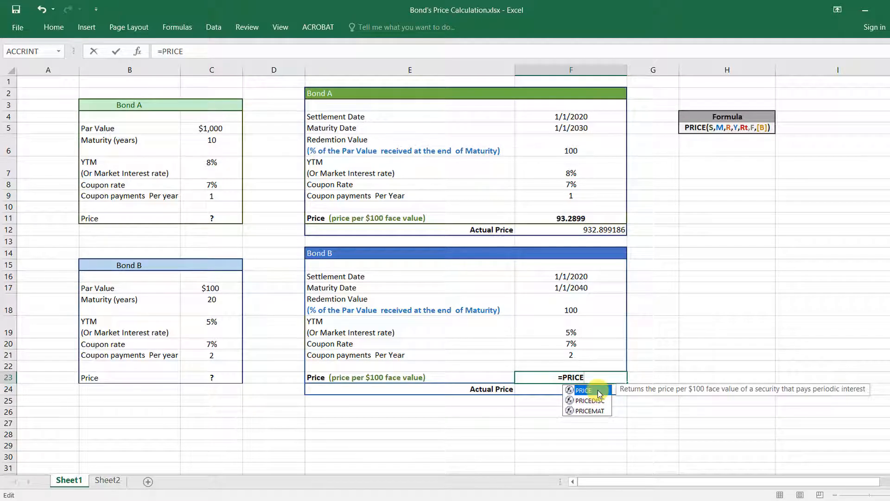
double_click(596, 391)
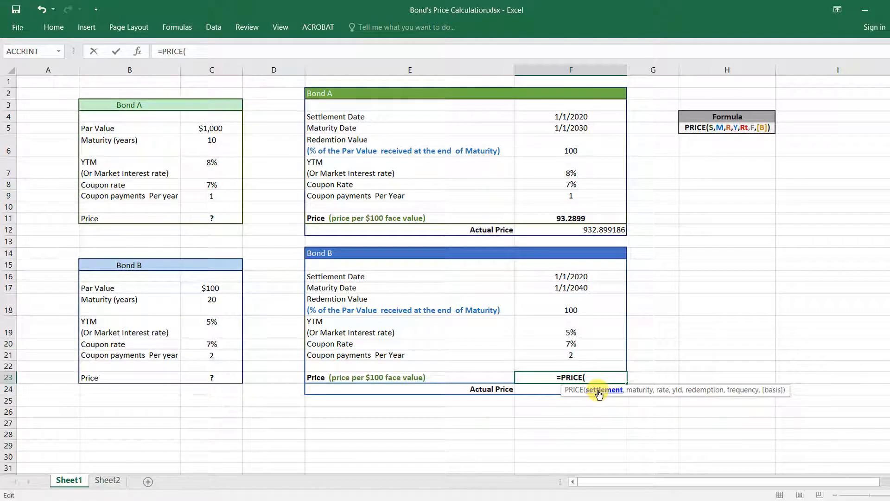
left_click(601, 277)
type(",")
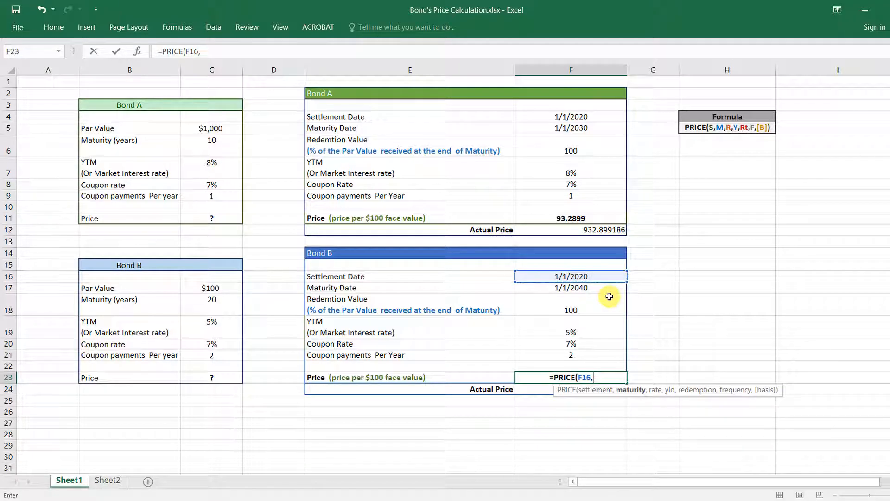
left_click(570, 287)
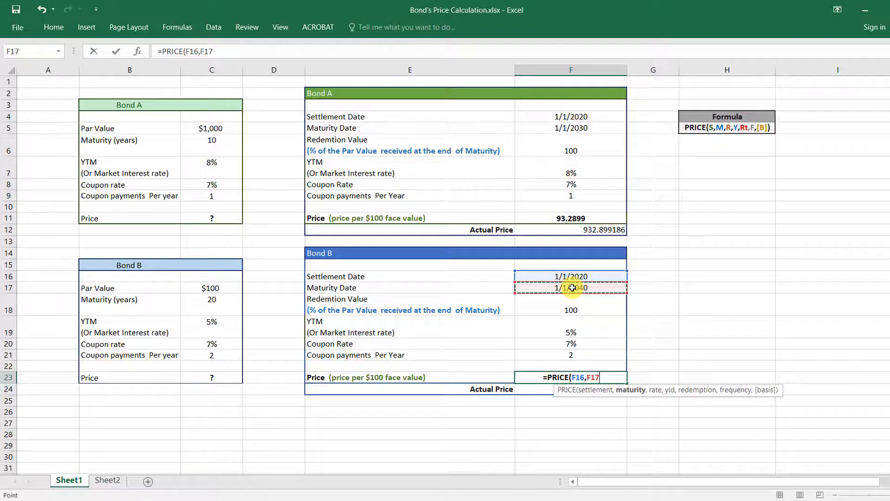
left_click(586, 344)
type(",")
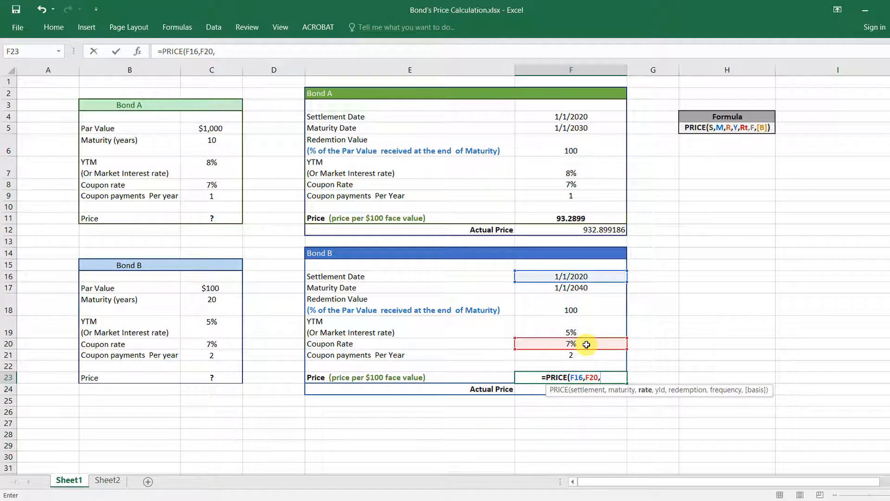
left_click(587, 330)
type(",")
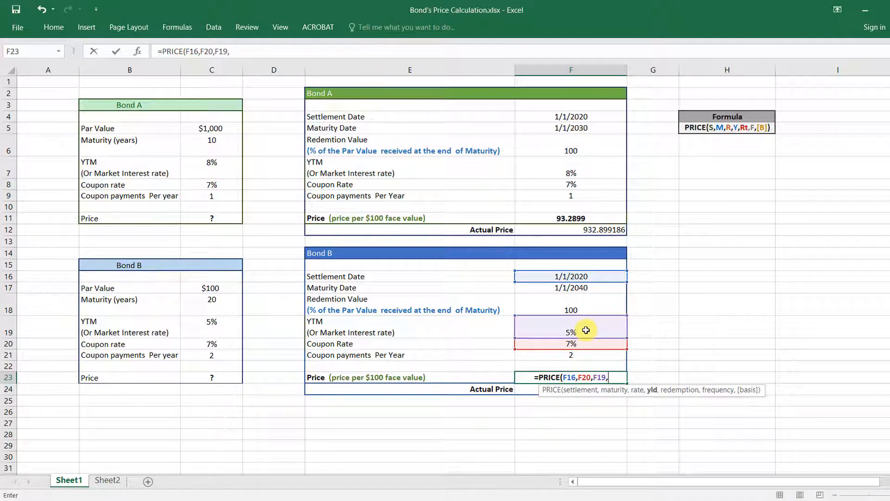
left_click(589, 305)
type(",")
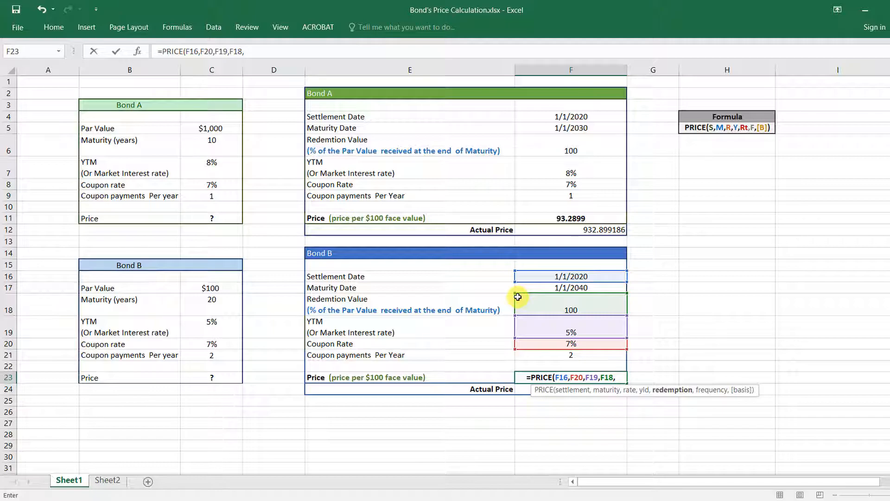
key("BackSpace")
key("BackSpace")
key("BackSpace")
key("BackSpace")
key("BackSpace")
key("BackSpace")
key("BackSpace")
key("BackSpace")
key("BackSpace")
key("BackSpace")
key("BackSpace")
key("BackSpace")
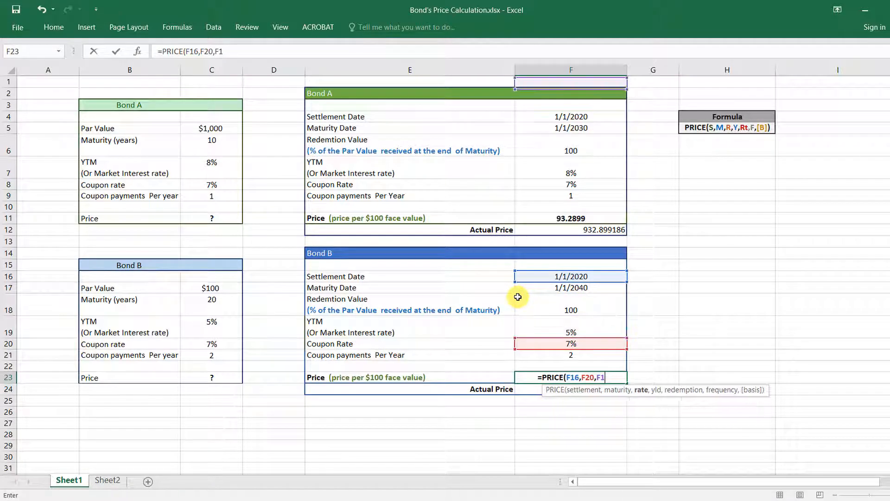
key("BackSpace")
key("BackSpace")
key("BackSpace")
key("BackSpace")
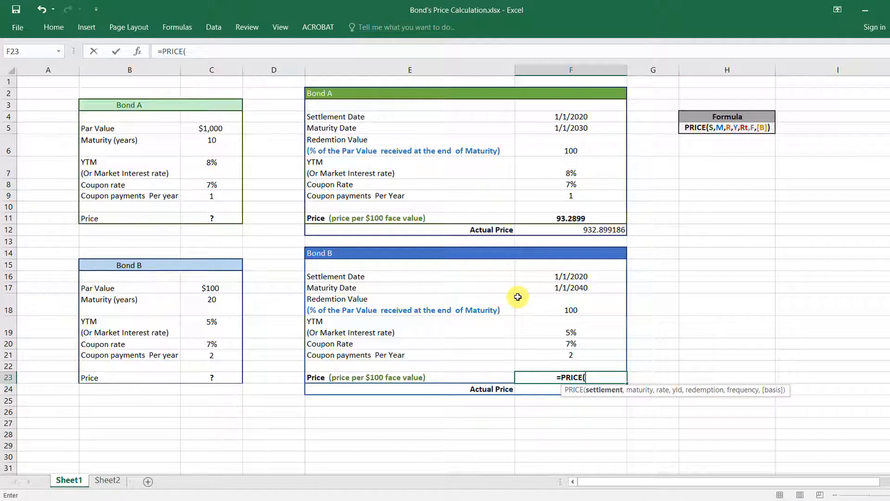
Add Bond B's settlement date F16, maturity date F17 and coupon rate F20 as the first three PRICE arguments in F23.
left_click(591, 275)
type(",")
left_click(588, 289)
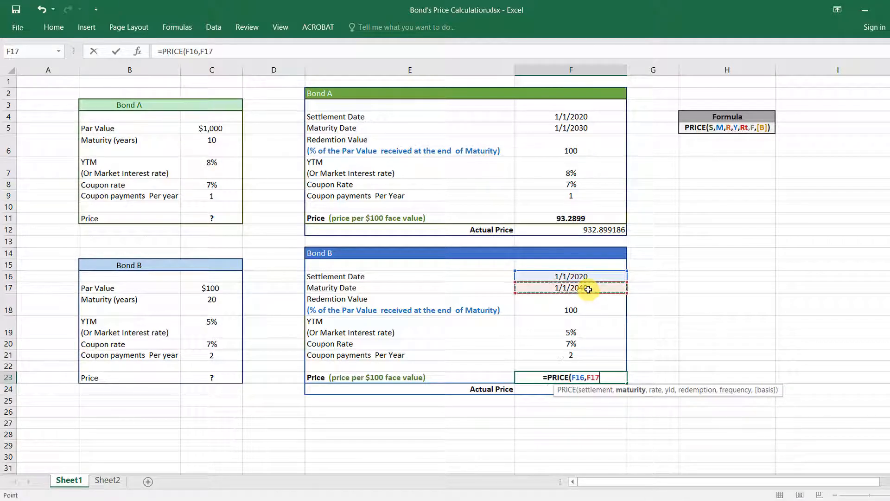
type(",")
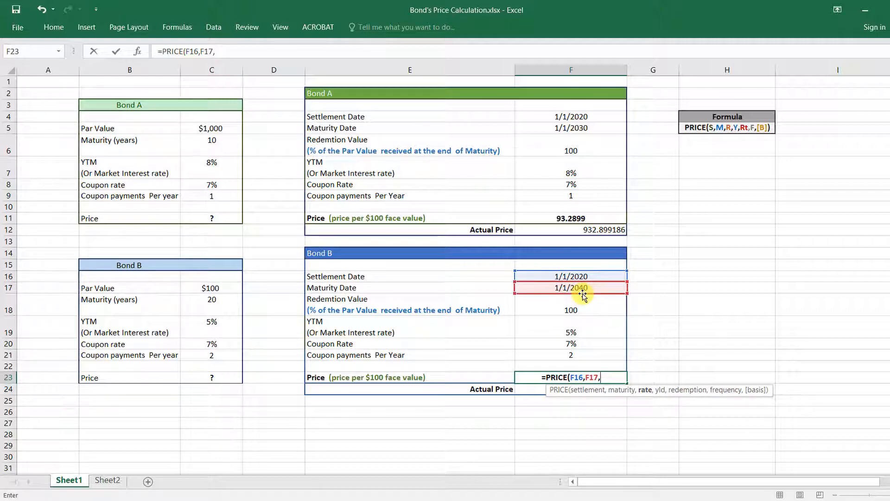
left_click(591, 342)
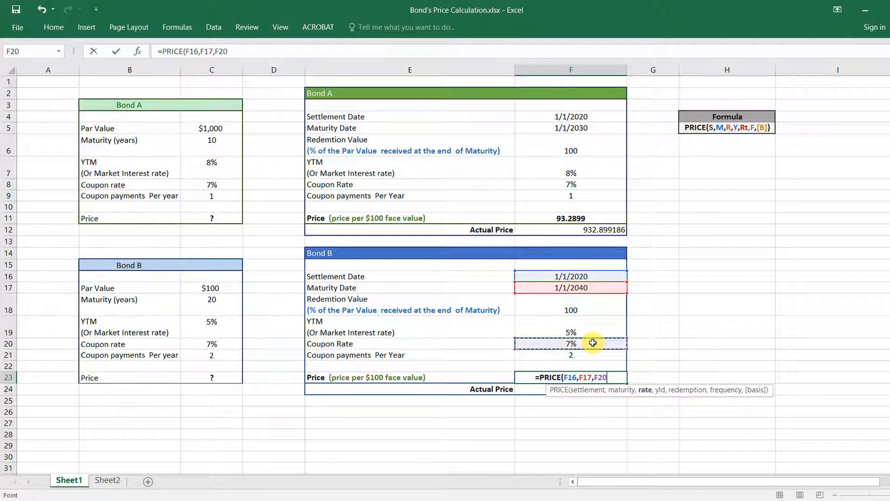
type(",")
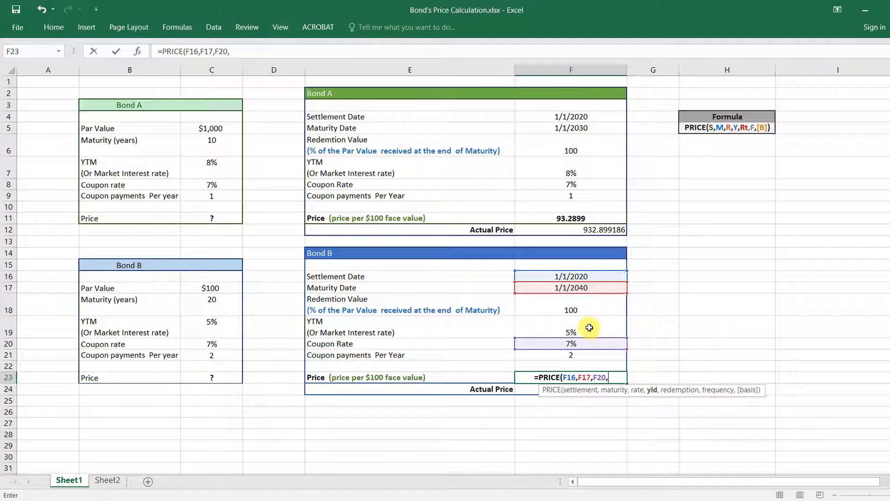
Complete the PRICE formula in F23 with YTM F19, redemption F18, payment frequency F21 and day count basis 0.
left_click(589, 328)
type(",")
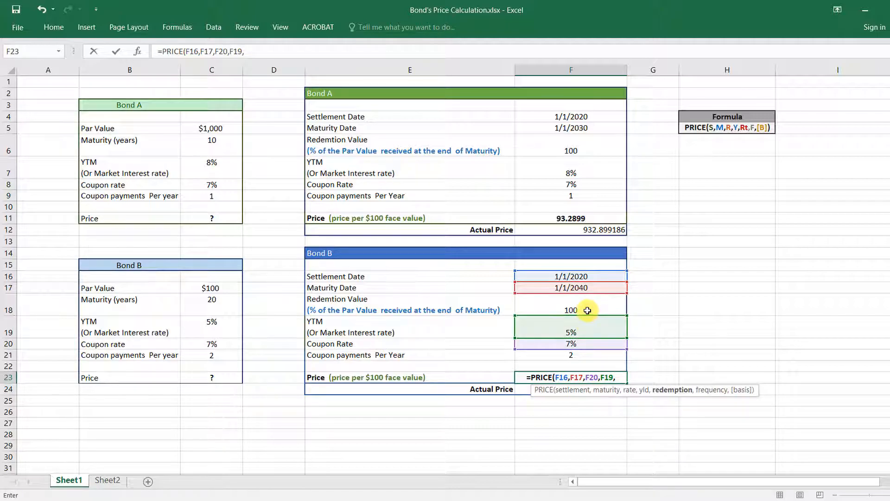
left_click(587, 310)
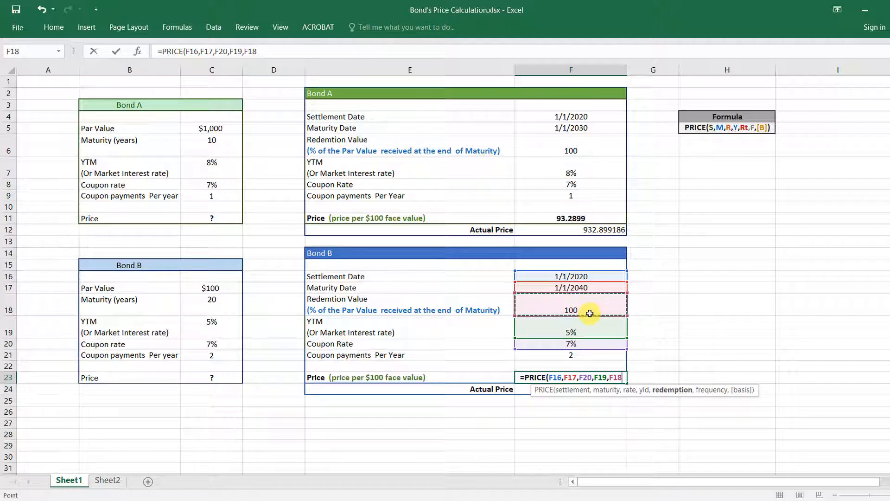
type(",")
left_click(597, 356)
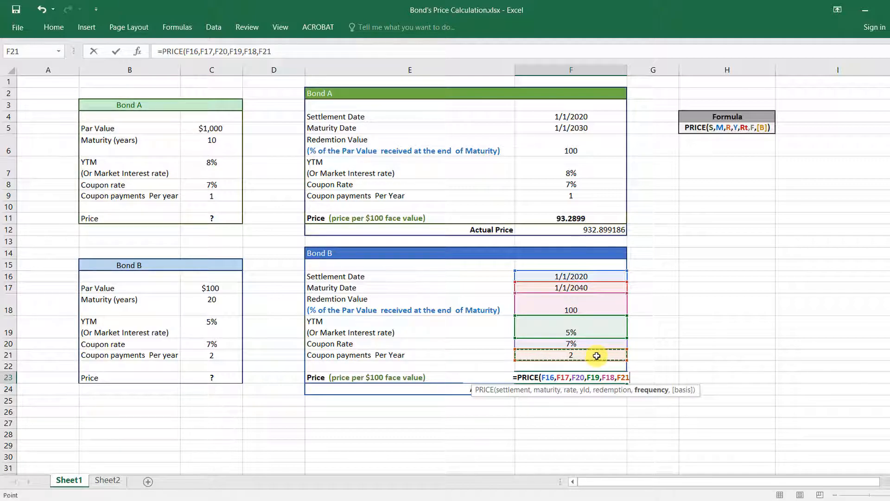
type(",")
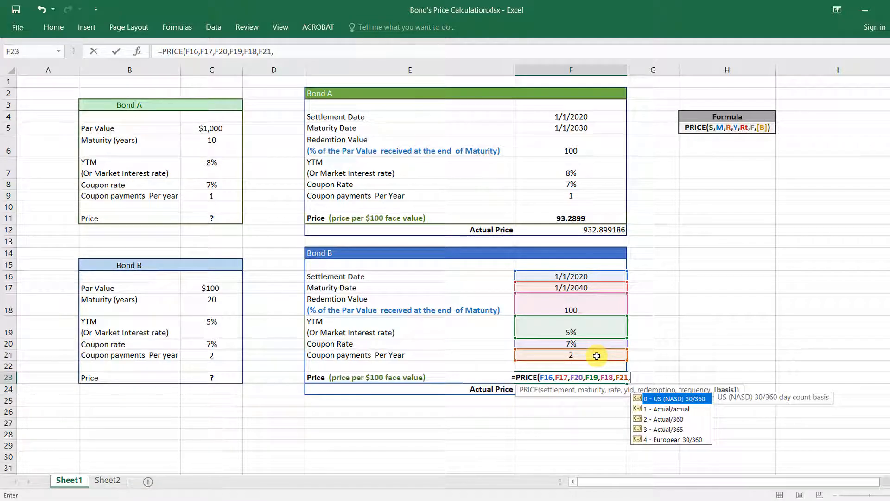
type("0)")
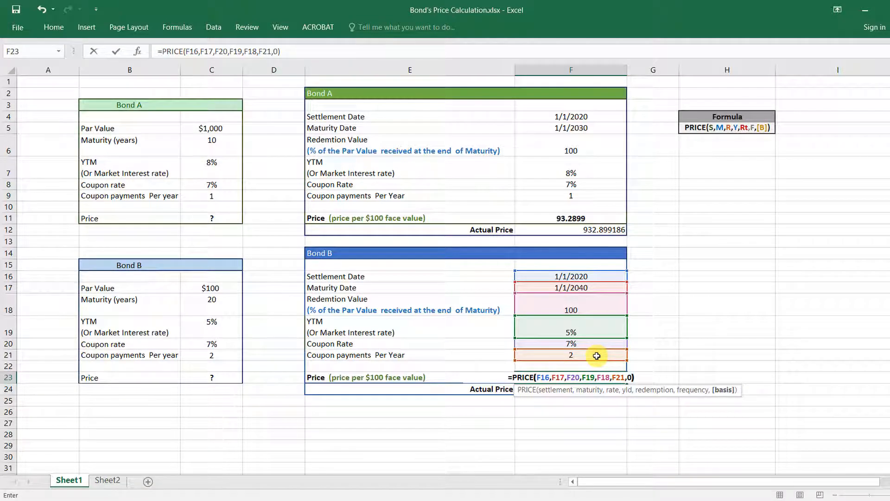
key("ctrl+Return")
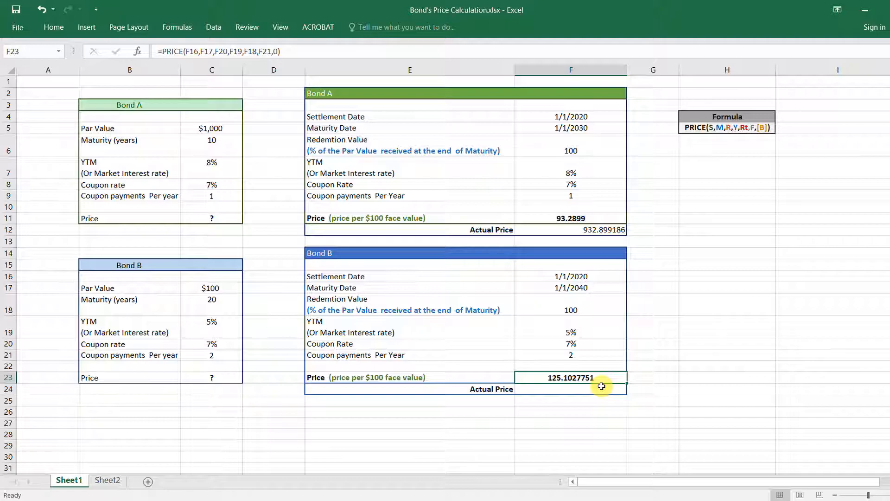
Compare Bond A's par value and price per $100 face value with Bond B's calculated price in F23.
left_click(605, 387)
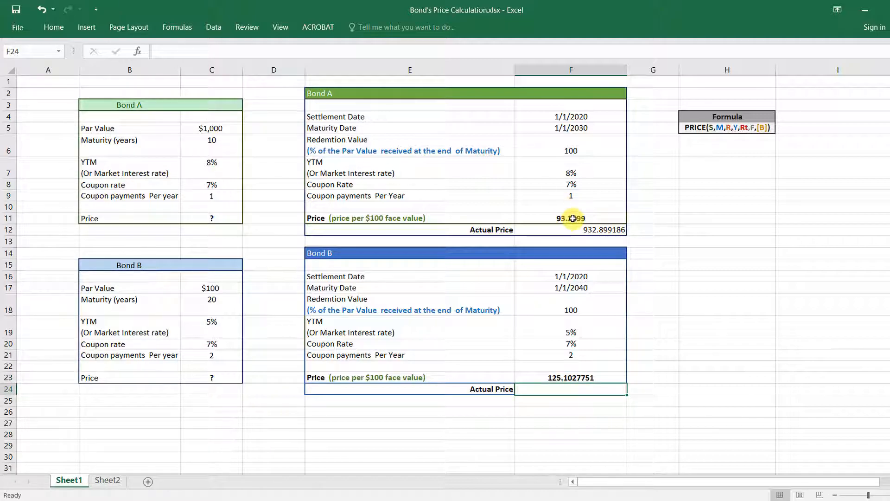
left_click(589, 220)
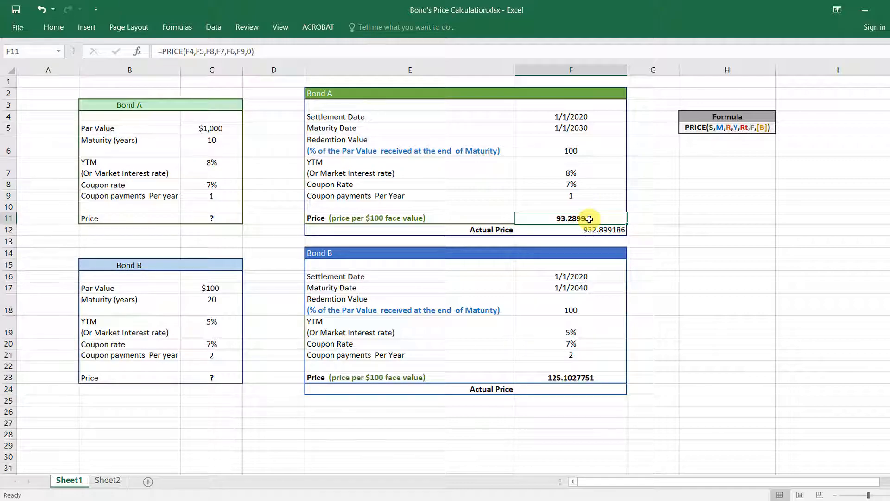
left_click(222, 128)
left_click(410, 216)
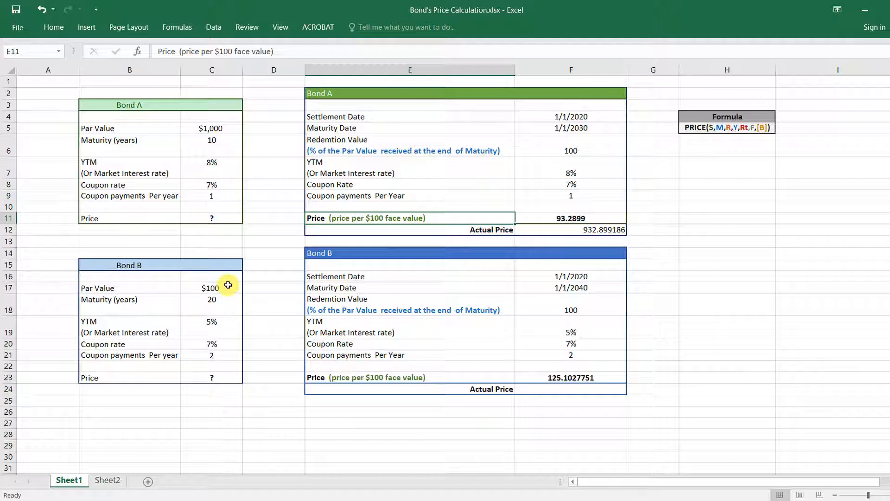
left_click(576, 378)
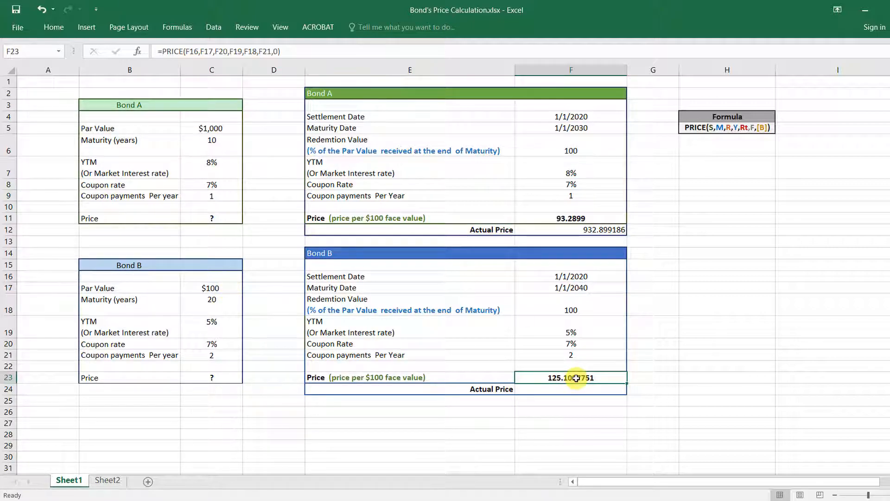
left_click(649, 386)
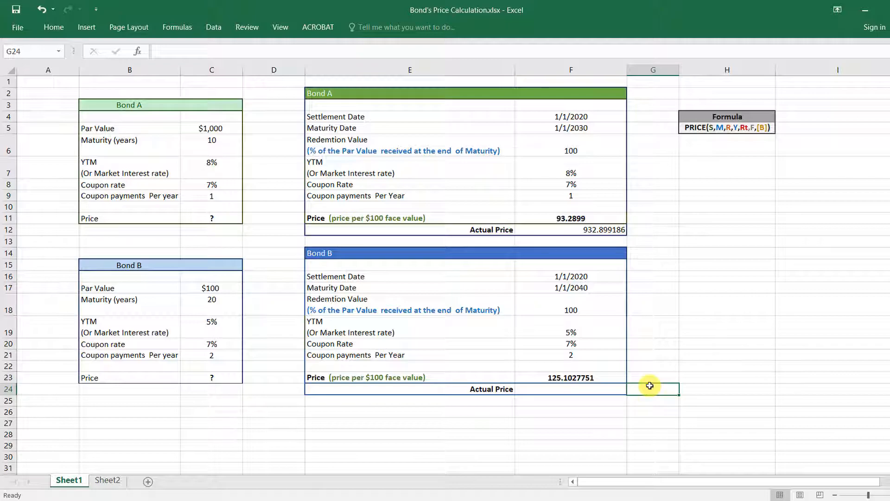